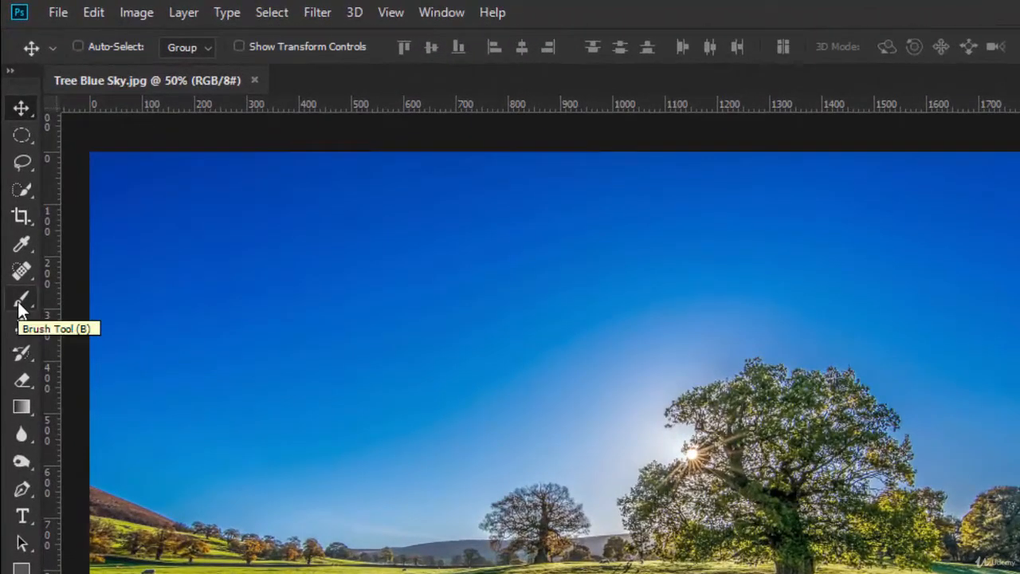
# - Activate the Brush tool for painting on the tree photo
pyautogui.click(18, 301)
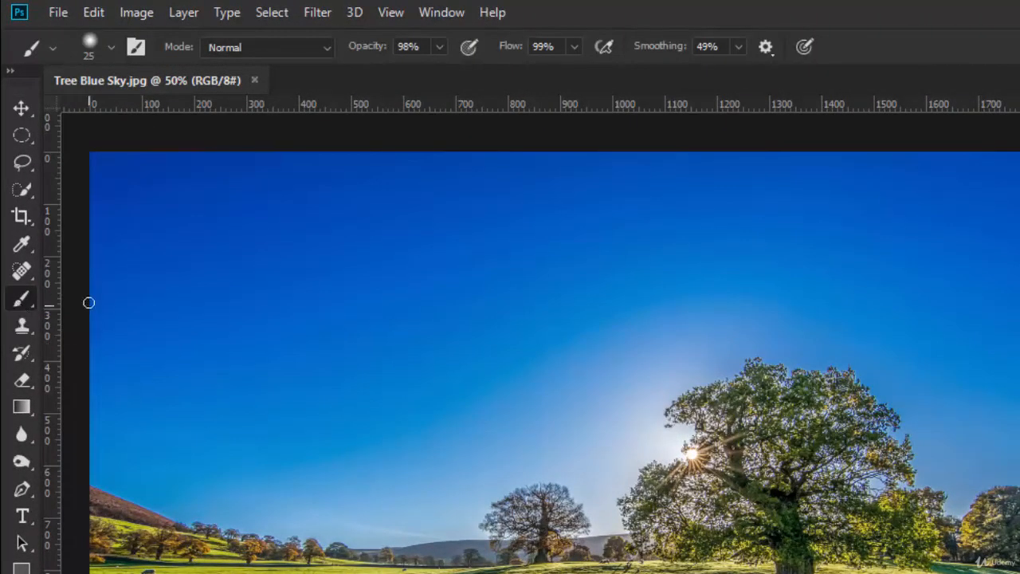
pyautogui.click(22, 109)
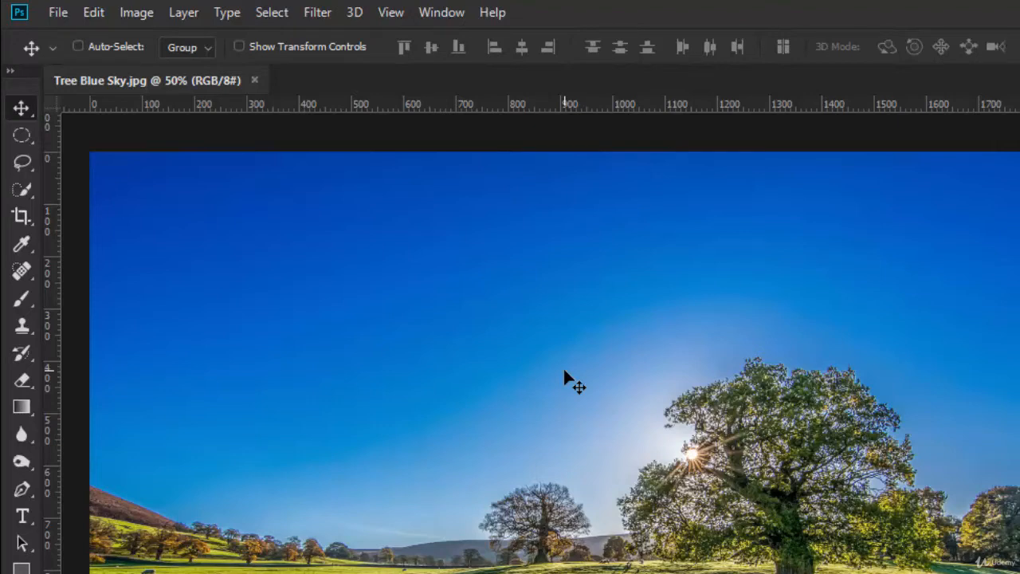
pyautogui.press('b')
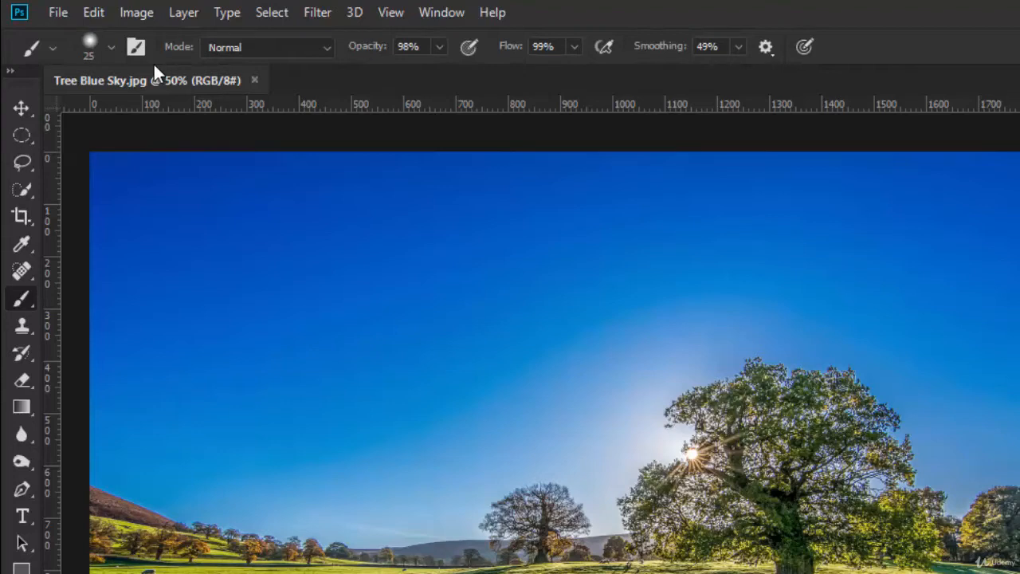
# - Set the brush to 300 px size and 3% hardness and paint a soft white stroke across the left part of the sky
pyautogui.click(113, 48)
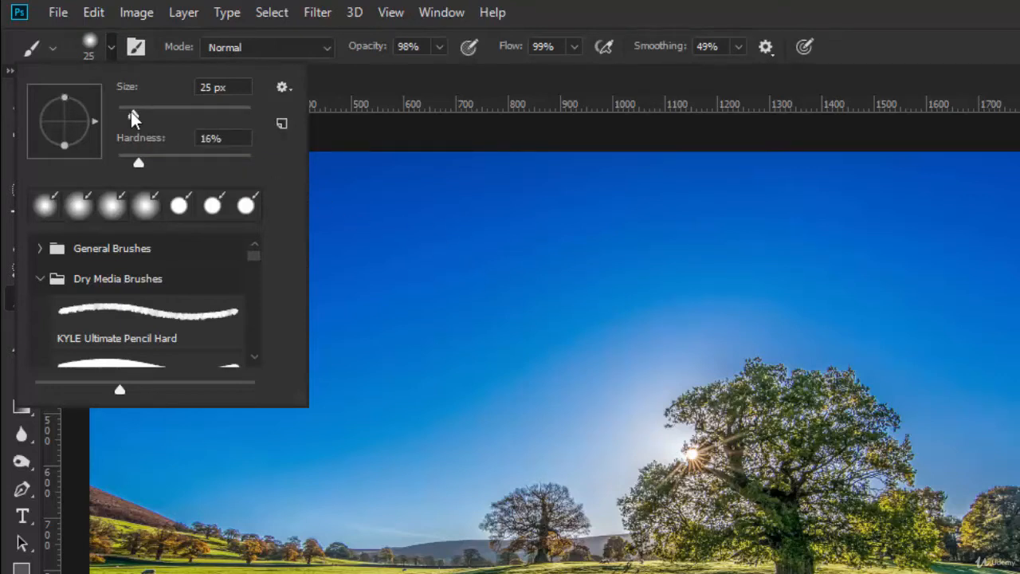
pyautogui.moveTo(133, 115); pyautogui.dragTo(224, 116)
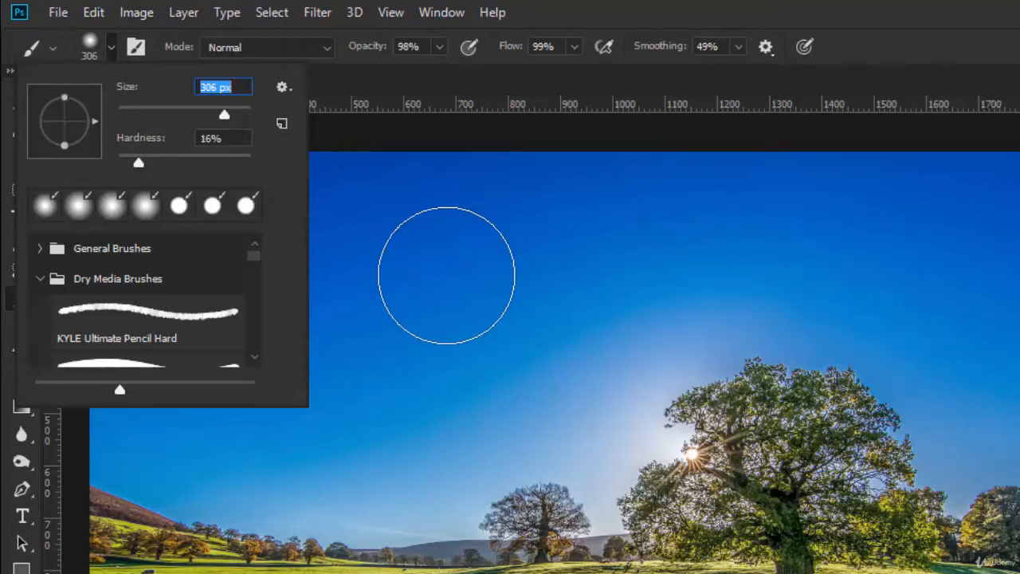
pyautogui.write('300')
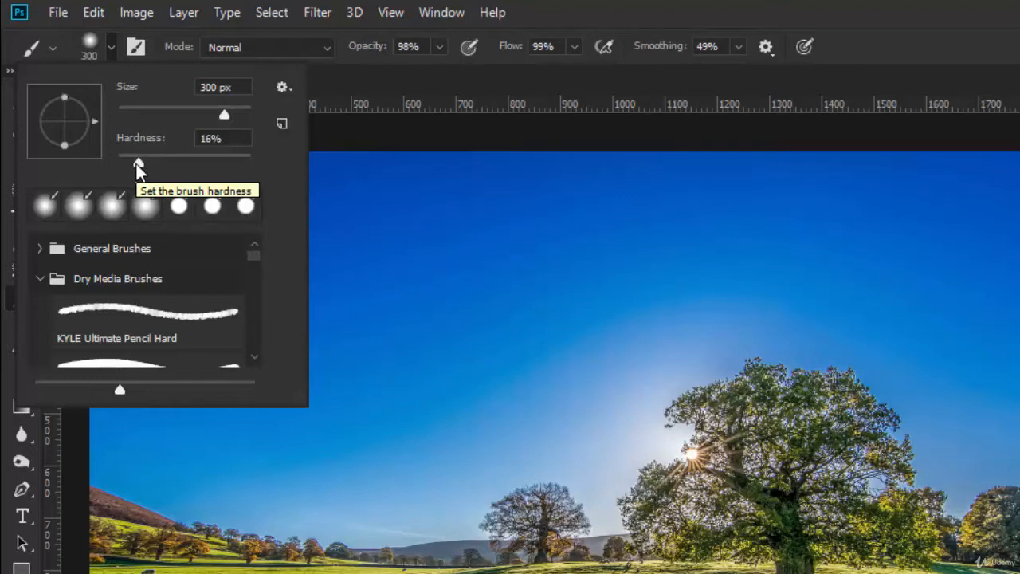
pyautogui.moveTo(137, 165); pyautogui.dragTo(122, 166)
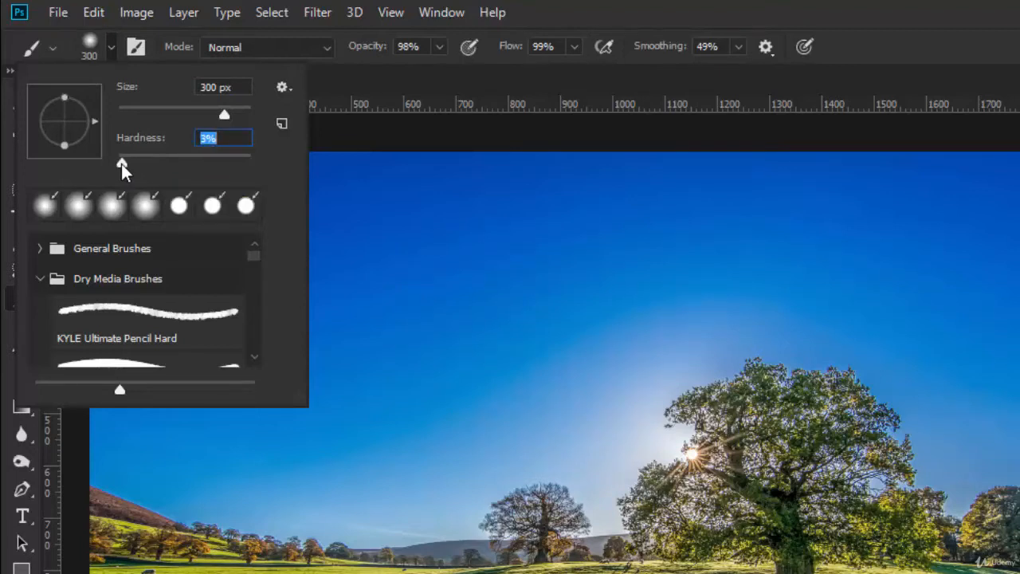
pyautogui.click(444, 308)
pyautogui.moveTo(444, 307)
pyautogui.mouseDown()
pyautogui.moveTo(626, 289)
pyautogui.moveTo(420, 377)
pyautogui.moveTo(293, 361)
pyautogui.moveTo(250, 335)
pyautogui.moveTo(302, 422)
pyautogui.mouseUp()
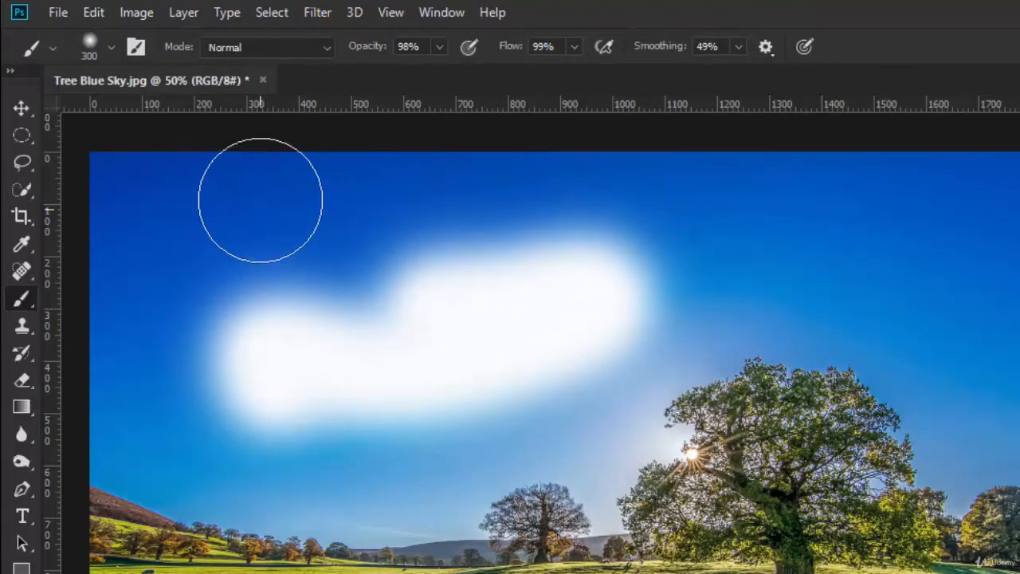
# - Raise the brush hardness to 98% and paint a hard-edged white shape over the large tree and the sky above it
pyautogui.click(111, 47)
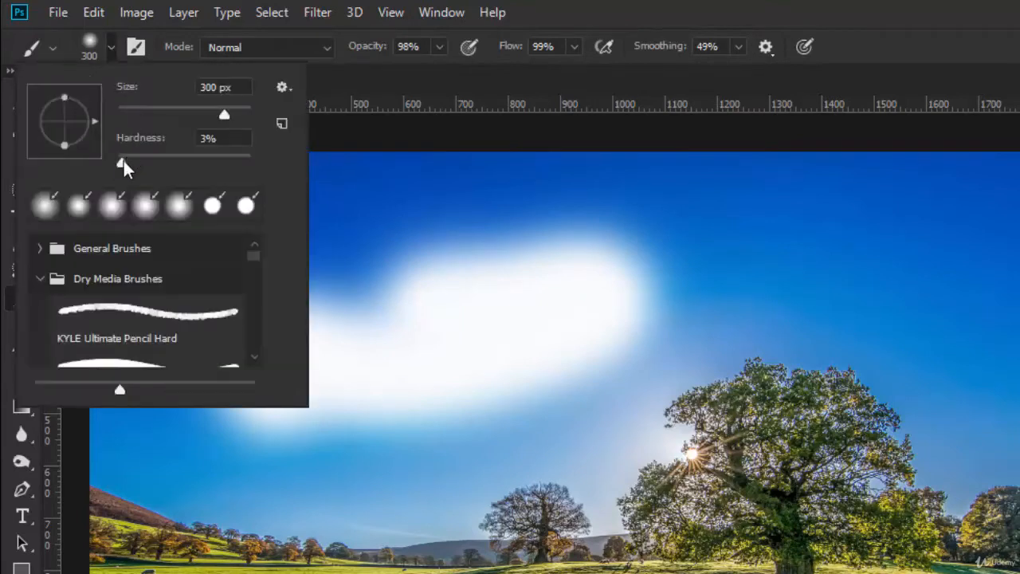
pyautogui.moveTo(125, 165); pyautogui.dragTo(247, 170)
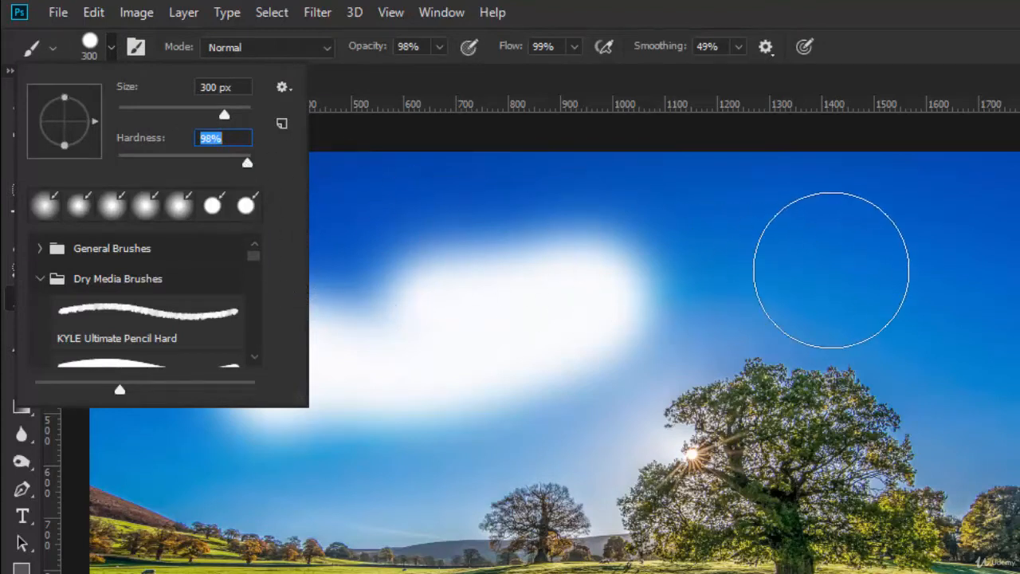
pyautogui.click(888, 266)
pyautogui.moveTo(888, 266)
pyautogui.mouseDown()
pyautogui.moveTo(771, 337)
pyautogui.moveTo(800, 361)
pyautogui.moveTo(914, 394)
pyautogui.moveTo(912, 416)
pyautogui.moveTo(768, 476)
pyautogui.moveTo(860, 433)
pyautogui.mouseUp()
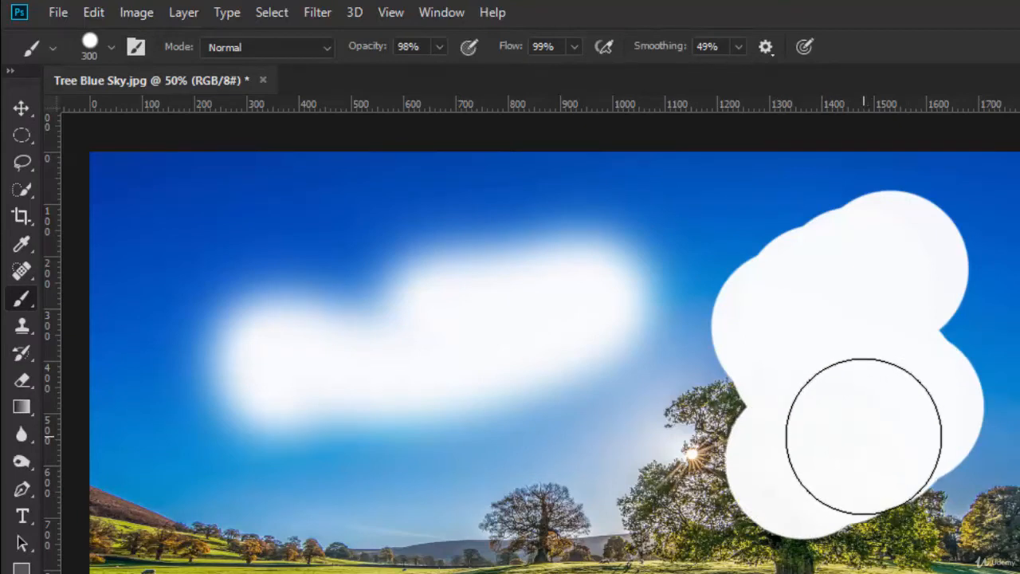
# - Undo both the hard-edged and the soft white brush strokes
pyautogui.hotkey('ctrl', 'z')
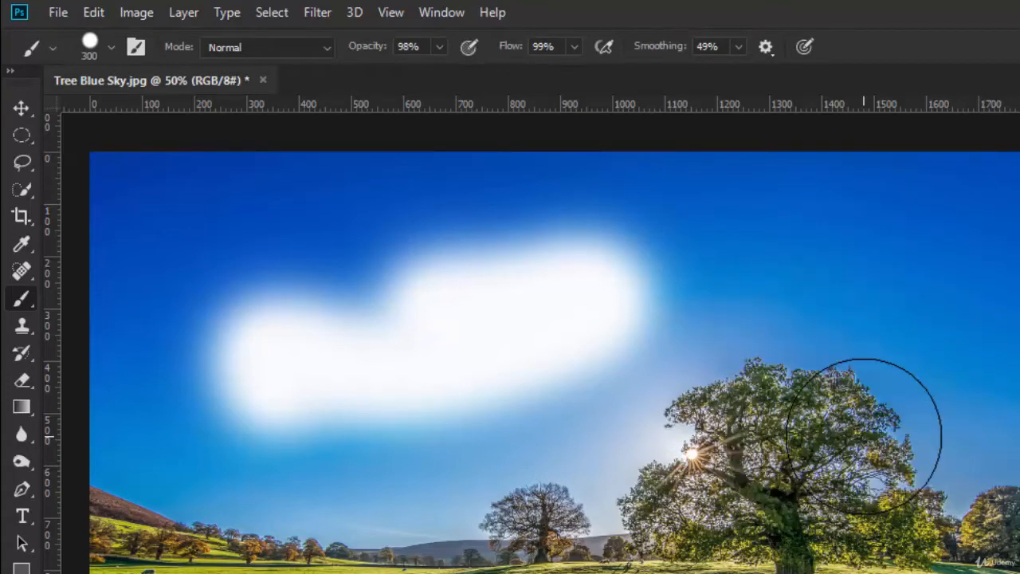
pyautogui.hotkey('ctrl', 'z')
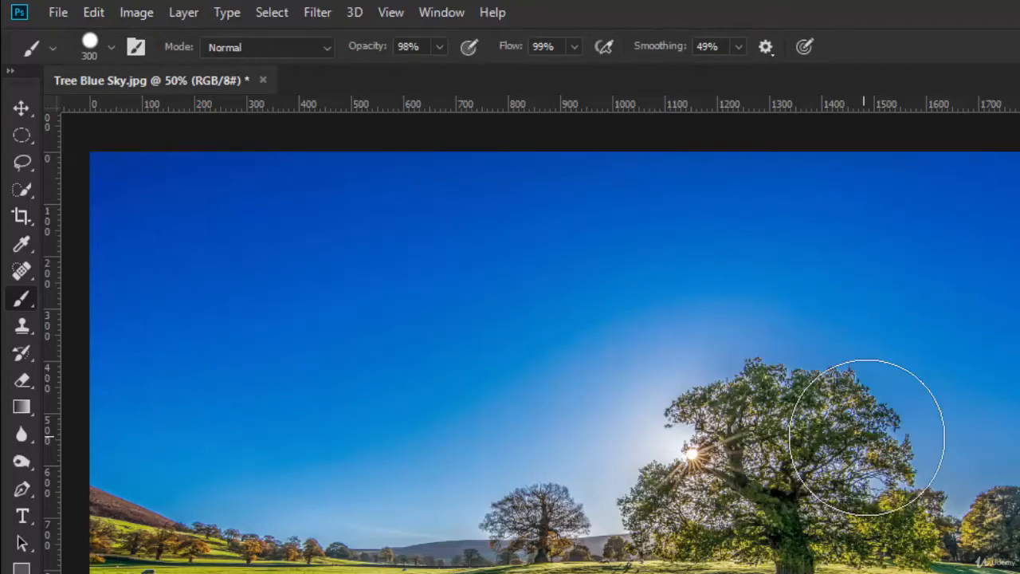
# - Set the brush size to 100 px and its hardness to 20%
pyautogui.click(111, 46)
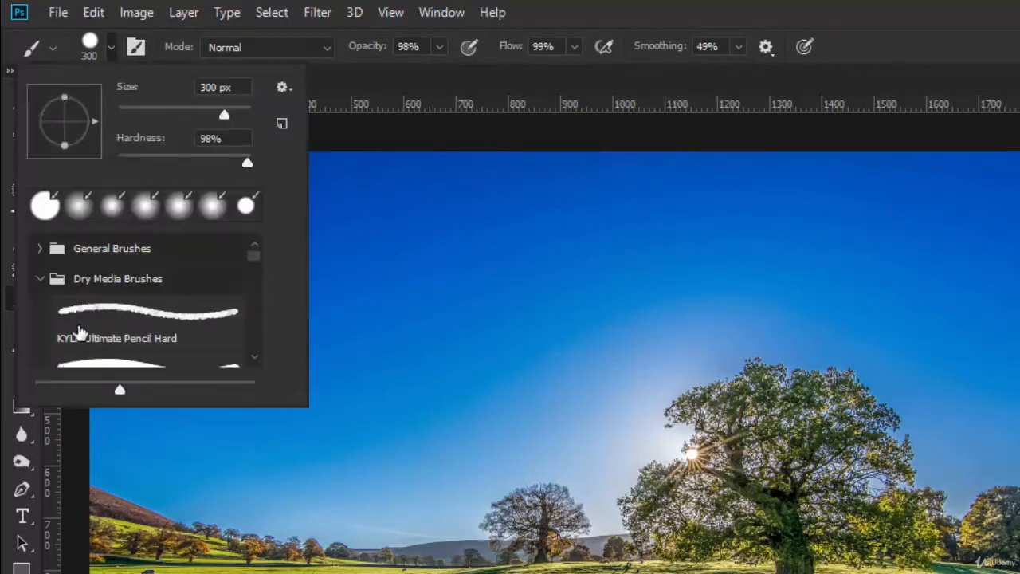
pyautogui.moveTo(253, 262)
pyautogui.mouseDown()
pyautogui.moveTo(264, 332)
pyautogui.moveTo(257, 253)
pyautogui.mouseUp()
pyautogui.moveTo(245, 160); pyautogui.dragTo(144, 164)
pyautogui.moveTo(221, 115); pyautogui.dragTo(184, 116)
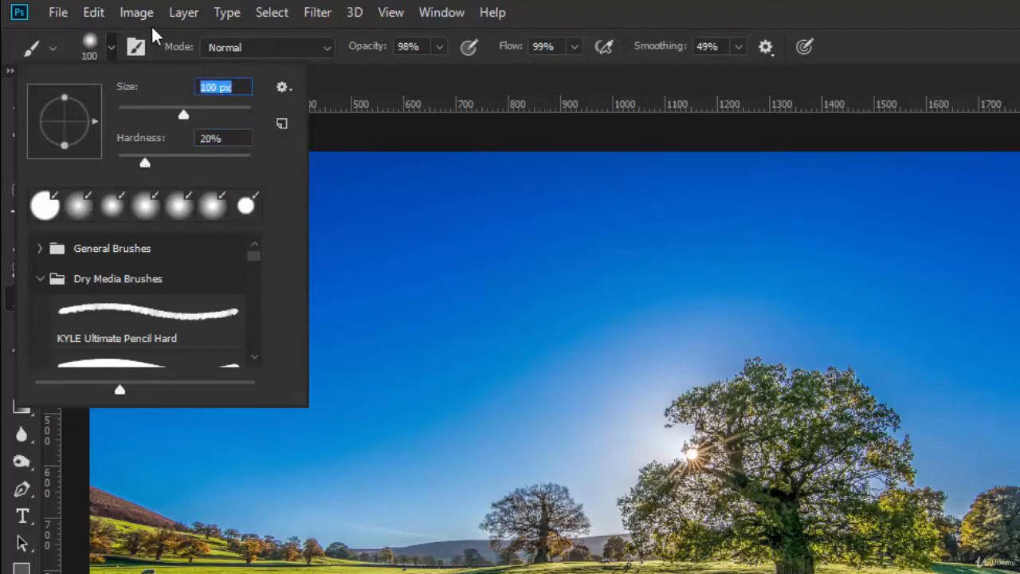
pyautogui.click(111, 47)
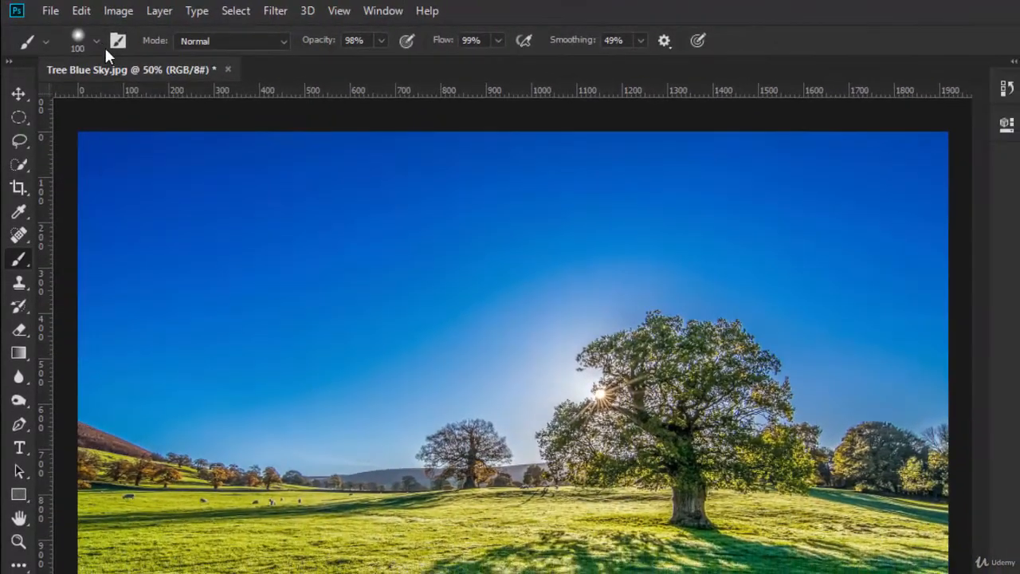
# - Review the detailed Brush Settings for the current brush tip and close them again
pyautogui.click(118, 44)
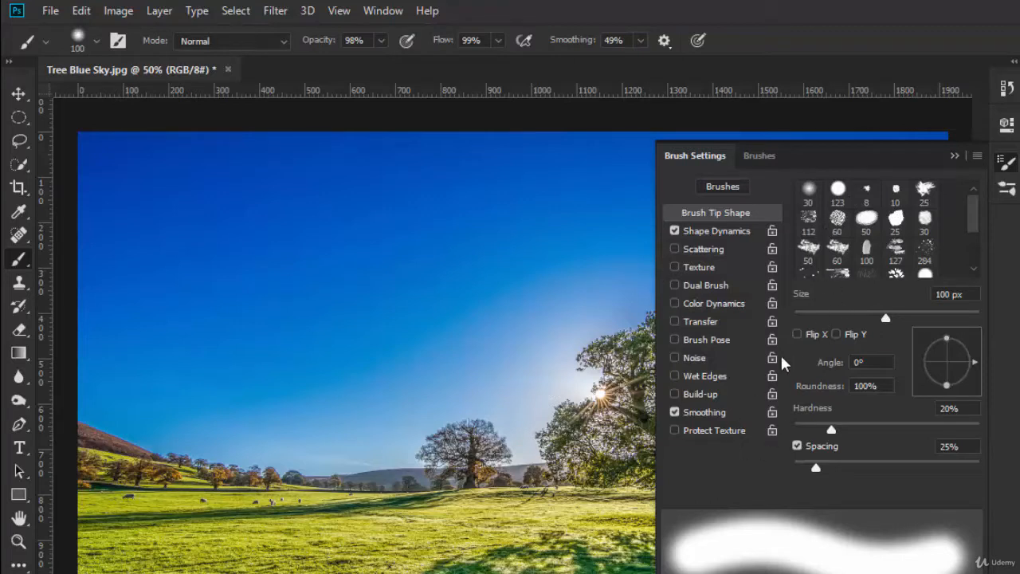
pyautogui.click(955, 154)
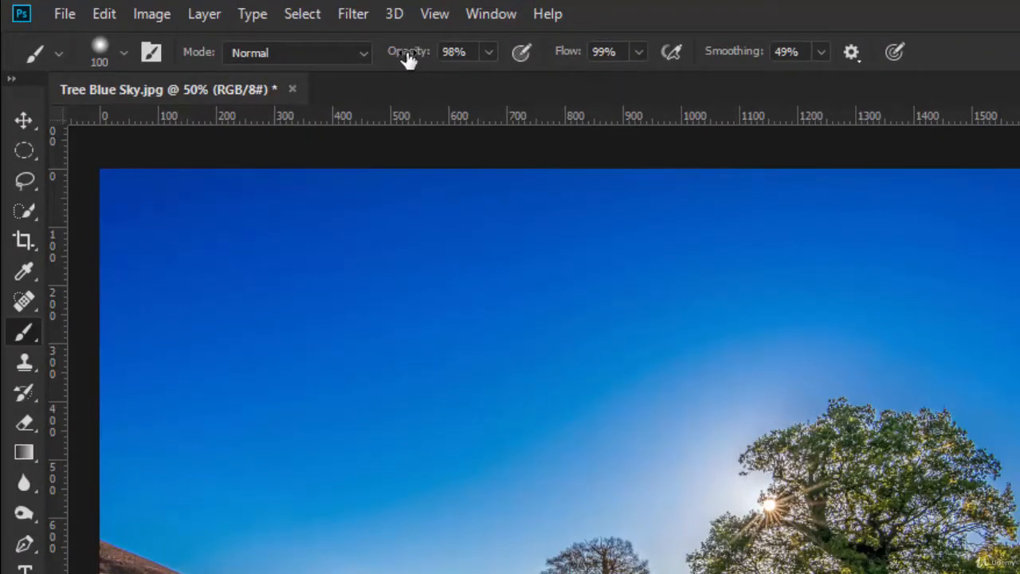
# - Set both the brush opacity and the brush flow to 100%
pyautogui.moveTo(410, 56); pyautogui.dragTo(417, 57)
pyautogui.moveTo(566, 59); pyautogui.dragTo(574, 56)
pyautogui.moveTo(401, 50); pyautogui.dragTo(415, 67)
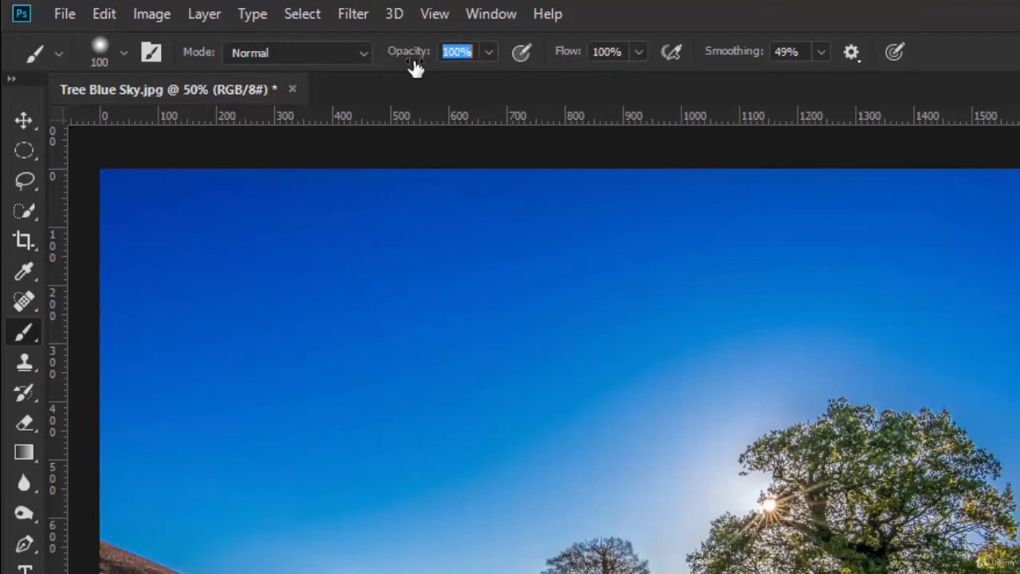
pyautogui.click(489, 52)
pyautogui.moveTo(485, 77); pyautogui.dragTo(397, 86)
pyautogui.moveTo(500, 92); pyautogui.dragTo(497, 88)
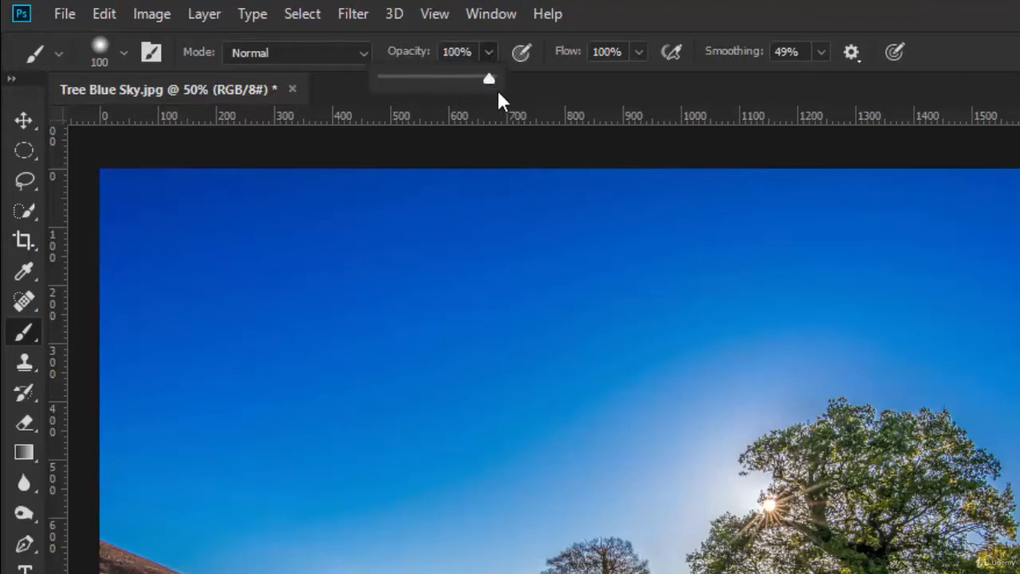
pyautogui.click(420, 56)
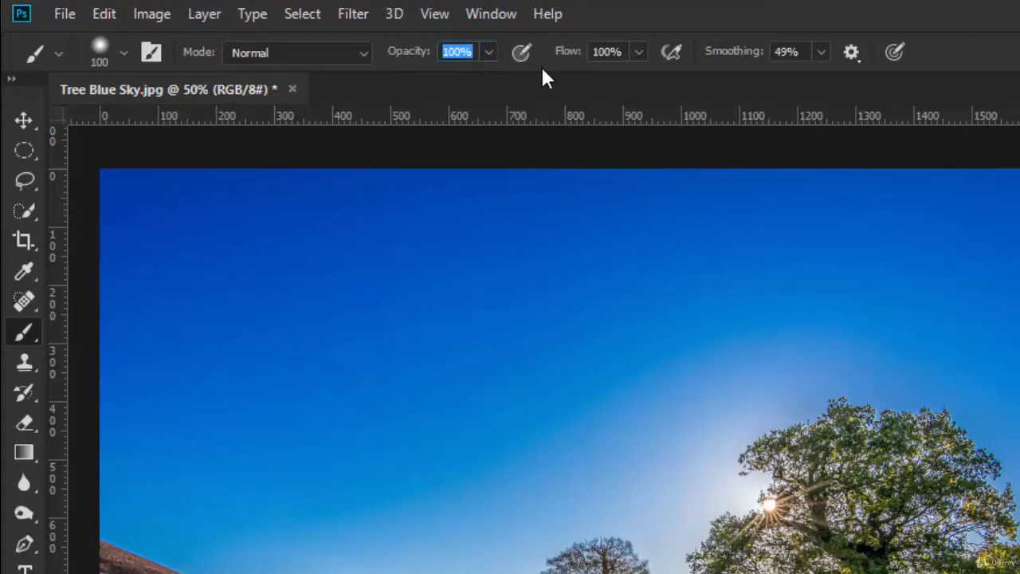
pyautogui.press('Return')
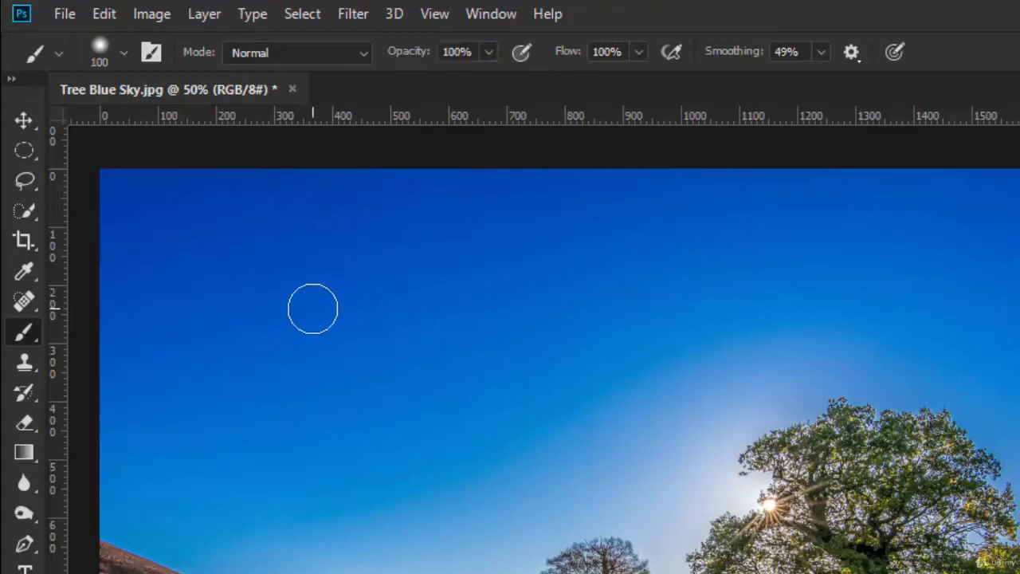
# - Reduce the brush size to 70 px and paint one solid white arc across the left part of the sky
pyautogui.press('[')
pyautogui.press('[')
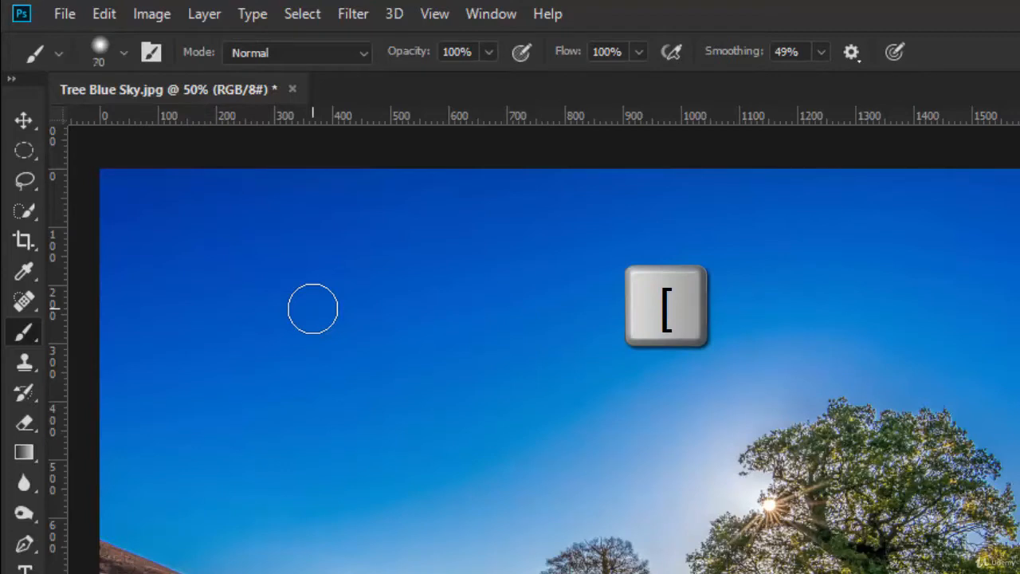
pyautogui.moveTo(234, 380)
pyautogui.mouseDown()
pyautogui.moveTo(419, 292)
pyautogui.moveTo(529, 270)
pyautogui.mouseUp()
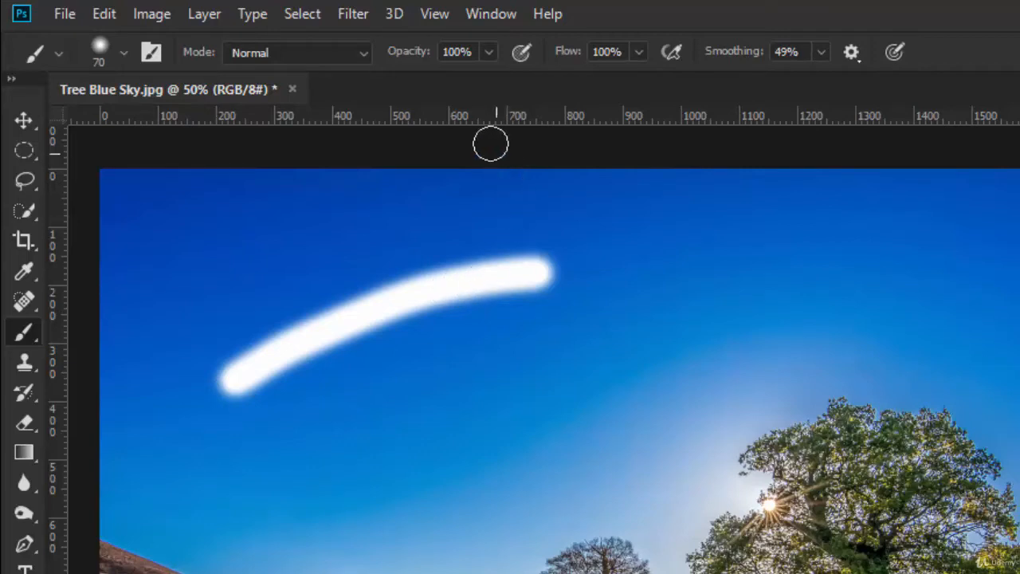
# - Set the brush opacity to 10% and build up a translucent white arc with loose dabs below the solid one, using repeated overlapping strokes
pyautogui.moveTo(422, 61)
pyautogui.mouseDown()
pyautogui.moveTo(303, 63)
pyautogui.moveTo(313, 66)
pyautogui.mouseUp()
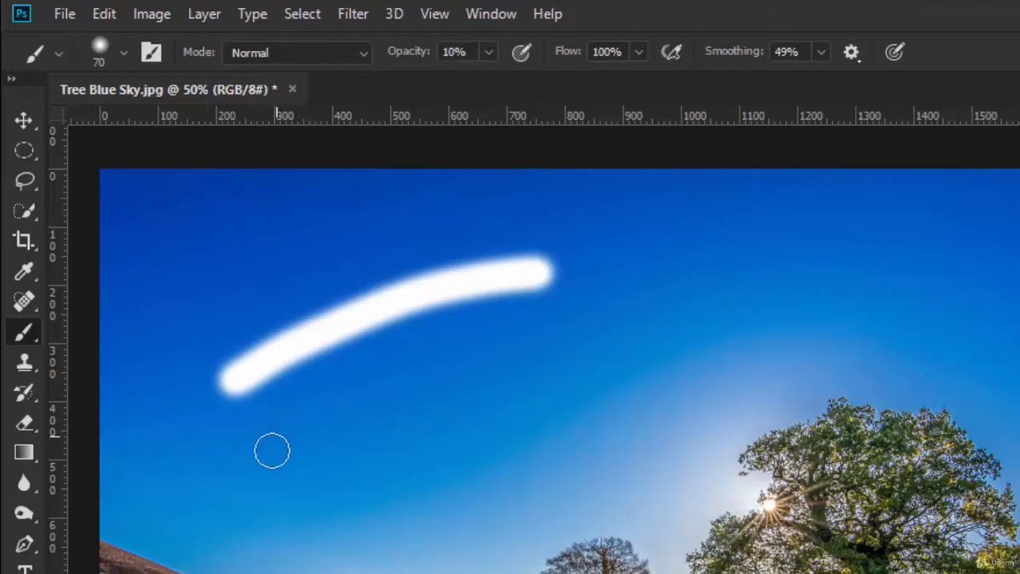
pyautogui.moveTo(255, 485)
pyautogui.mouseDown()
pyautogui.moveTo(330, 422)
pyautogui.moveTo(414, 382)
pyautogui.moveTo(524, 370)
pyautogui.mouseUp()
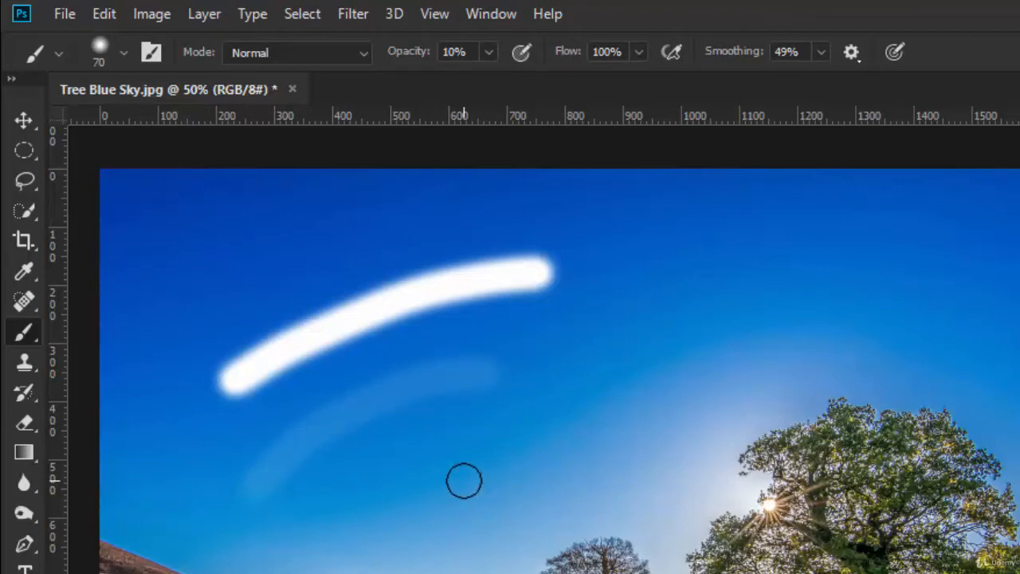
pyautogui.moveTo(252, 489)
pyautogui.mouseDown()
pyautogui.moveTo(305, 435)
pyautogui.moveTo(371, 399)
pyautogui.moveTo(478, 368)
pyautogui.mouseUp()
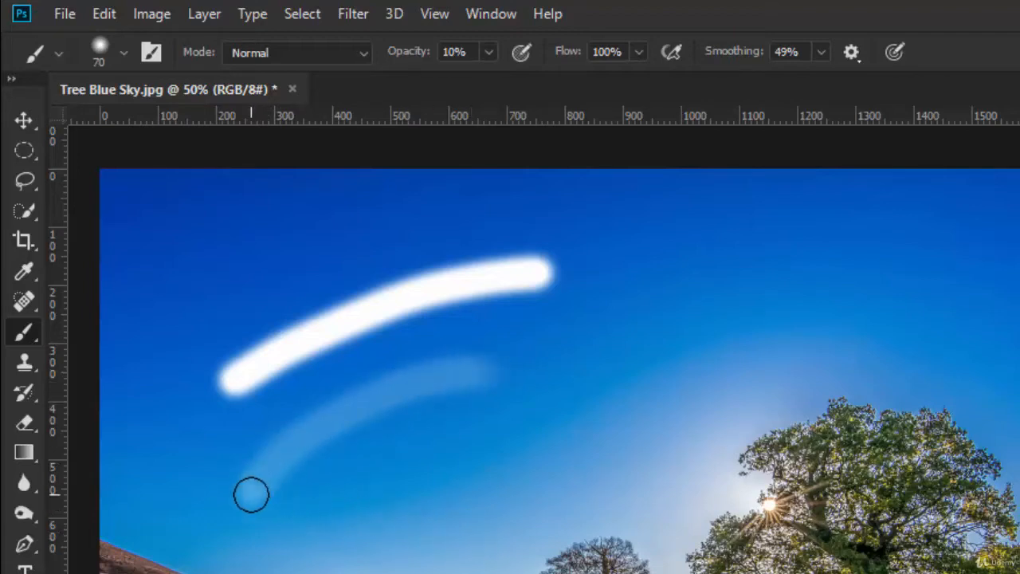
pyautogui.moveTo(252, 493)
pyautogui.mouseDown()
pyautogui.moveTo(320, 427)
pyautogui.moveTo(479, 365)
pyautogui.moveTo(257, 484)
pyautogui.moveTo(272, 456)
pyautogui.moveTo(362, 406)
pyautogui.moveTo(477, 369)
pyautogui.mouseUp()
pyautogui.moveTo(285, 447); pyautogui.dragTo(471, 362)
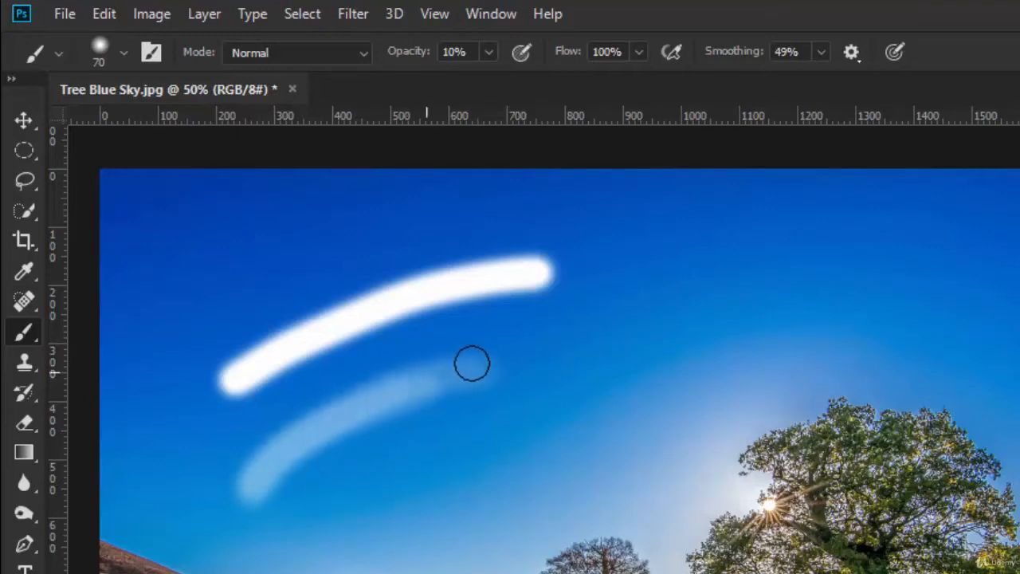
pyautogui.moveTo(253, 481)
pyautogui.mouseDown()
pyautogui.moveTo(328, 420)
pyautogui.moveTo(459, 362)
pyautogui.moveTo(335, 447)
pyautogui.moveTo(258, 471)
pyautogui.moveTo(343, 413)
pyautogui.moveTo(494, 365)
pyautogui.mouseUp()
pyautogui.moveTo(276, 458)
pyautogui.mouseDown()
pyautogui.moveTo(467, 366)
pyautogui.moveTo(439, 395)
pyautogui.moveTo(253, 482)
pyautogui.moveTo(277, 450)
pyautogui.moveTo(371, 397)
pyautogui.moveTo(467, 377)
pyautogui.moveTo(256, 486)
pyautogui.moveTo(267, 465)
pyautogui.moveTo(376, 393)
pyautogui.moveTo(475, 366)
pyautogui.moveTo(258, 478)
pyautogui.moveTo(478, 389)
pyautogui.moveTo(478, 414)
pyautogui.moveTo(337, 440)
pyautogui.moveTo(299, 481)
pyautogui.moveTo(467, 399)
pyautogui.moveTo(346, 508)
pyautogui.moveTo(467, 441)
pyautogui.moveTo(443, 477)
pyautogui.moveTo(397, 510)
pyautogui.mouseUp()
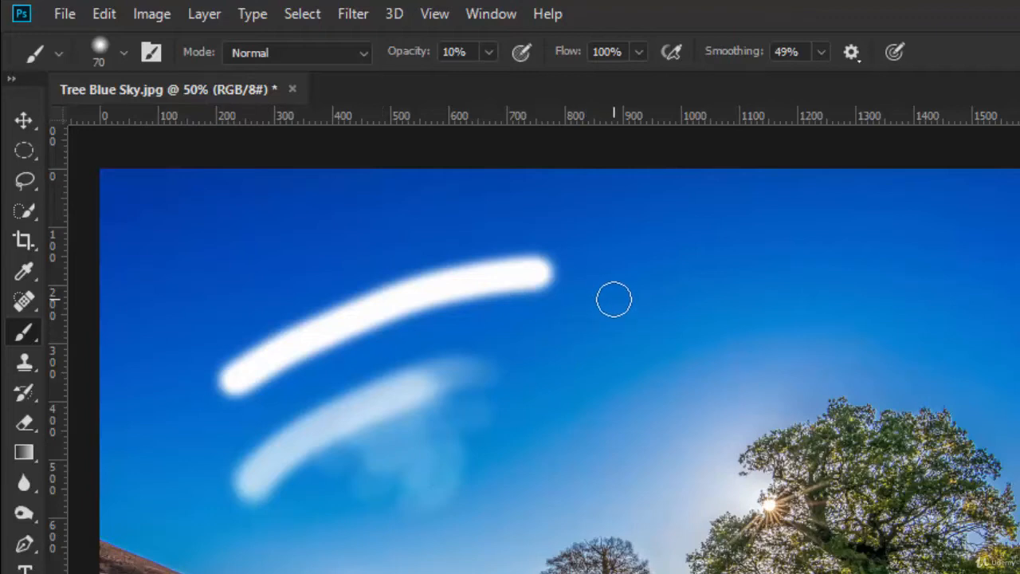
# - Paint a small faint white patch just beyond the solid arc's right end, overlapping several 10% opacity strokes
pyautogui.click(615, 323)
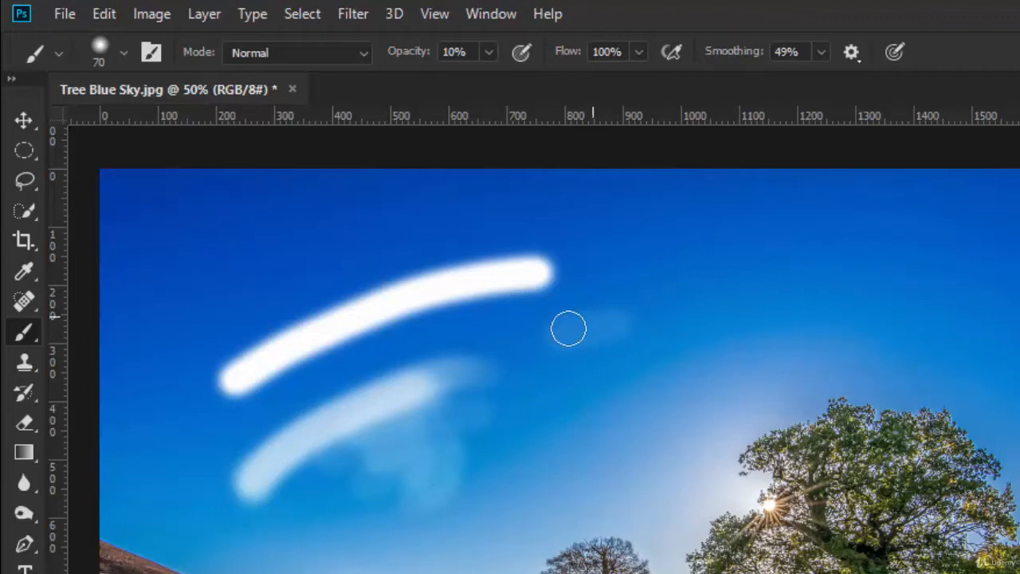
pyautogui.moveTo(569, 329)
pyautogui.mouseDown()
pyautogui.moveTo(647, 317)
pyautogui.moveTo(527, 348)
pyautogui.moveTo(621, 315)
pyautogui.moveTo(507, 357)
pyautogui.moveTo(559, 346)
pyautogui.moveTo(600, 318)
pyautogui.moveTo(524, 345)
pyautogui.moveTo(637, 315)
pyautogui.moveTo(542, 338)
pyautogui.moveTo(609, 321)
pyautogui.moveTo(560, 348)
pyautogui.moveTo(609, 326)
pyautogui.moveTo(536, 338)
pyautogui.moveTo(625, 315)
pyautogui.moveTo(536, 339)
pyautogui.moveTo(607, 321)
pyautogui.moveTo(579, 335)
pyautogui.moveTo(607, 320)
pyautogui.moveTo(528, 339)
pyautogui.moveTo(614, 333)
pyautogui.mouseUp()
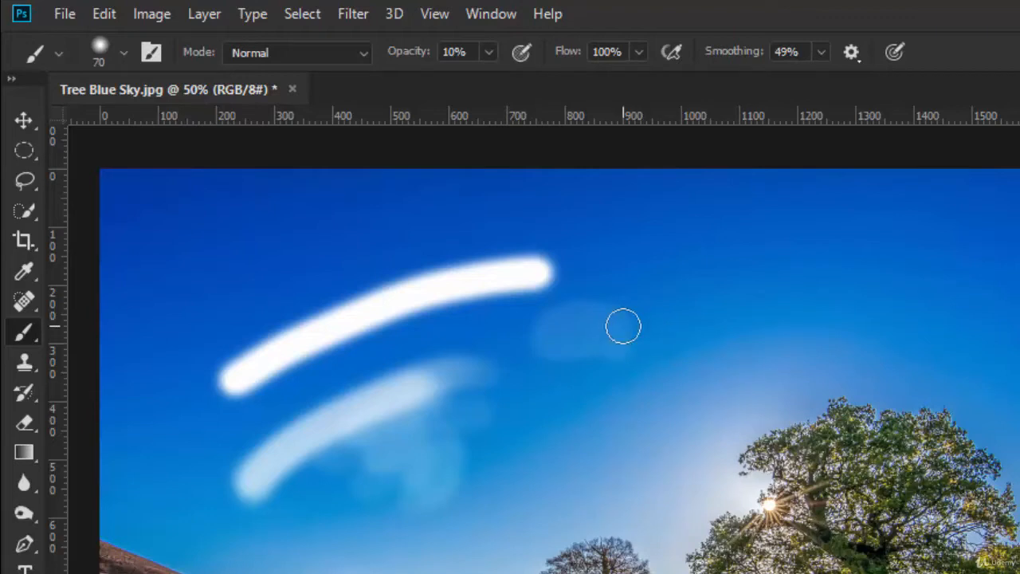
pyautogui.moveTo(621, 327)
pyautogui.mouseDown()
pyautogui.moveTo(584, 321)
pyautogui.moveTo(555, 340)
pyautogui.moveTo(573, 349)
pyautogui.moveTo(613, 332)
pyautogui.moveTo(572, 354)
pyautogui.moveTo(585, 314)
pyautogui.moveTo(581, 333)
pyautogui.moveTo(574, 323)
pyautogui.moveTo(618, 344)
pyautogui.mouseUp()
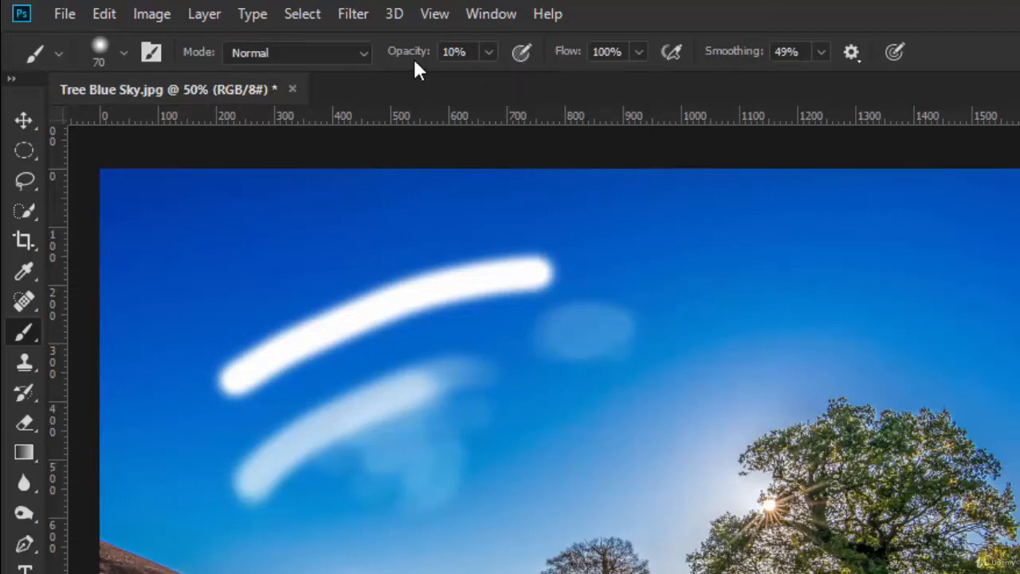
# - Set opacity to 100% and flow to 10%, and build up a white arc and a scribbled patch in the sky above the large tree
pyautogui.moveTo(393, 60); pyautogui.dragTo(518, 61)
pyautogui.moveTo(573, 58); pyautogui.dragTo(469, 64)
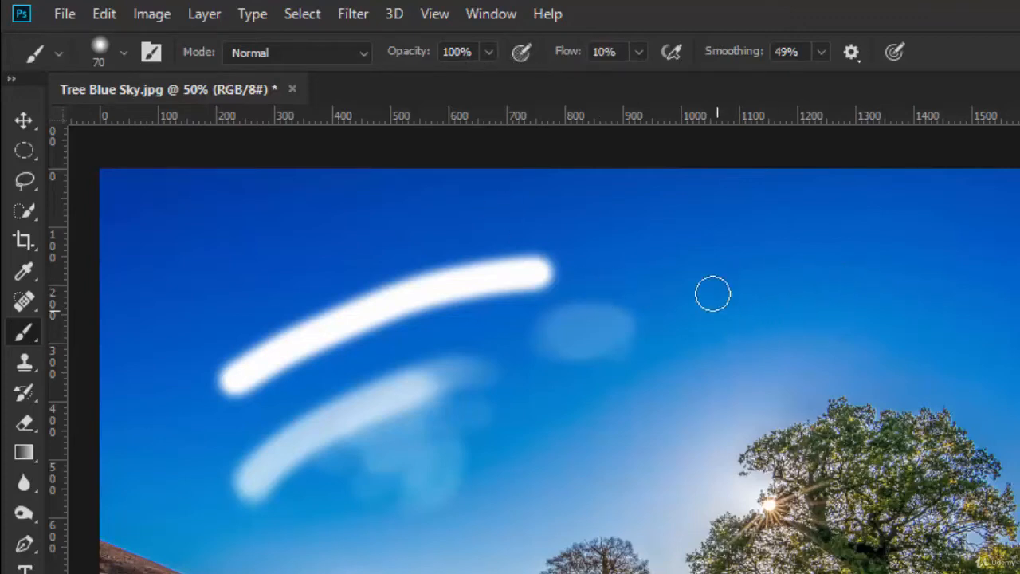
pyautogui.moveTo(699, 284)
pyautogui.mouseDown()
pyautogui.moveTo(778, 248)
pyautogui.moveTo(904, 241)
pyautogui.moveTo(871, 238)
pyautogui.moveTo(730, 270)
pyautogui.moveTo(787, 247)
pyautogui.moveTo(884, 240)
pyautogui.moveTo(745, 252)
pyautogui.moveTo(697, 283)
pyautogui.moveTo(769, 252)
pyautogui.moveTo(896, 241)
pyautogui.moveTo(753, 251)
pyautogui.moveTo(725, 268)
pyautogui.moveTo(852, 242)
pyautogui.moveTo(913, 243)
pyautogui.moveTo(826, 241)
pyautogui.moveTo(719, 283)
pyautogui.moveTo(742, 251)
pyautogui.moveTo(890, 245)
pyautogui.moveTo(771, 261)
pyautogui.moveTo(745, 262)
pyautogui.mouseUp()
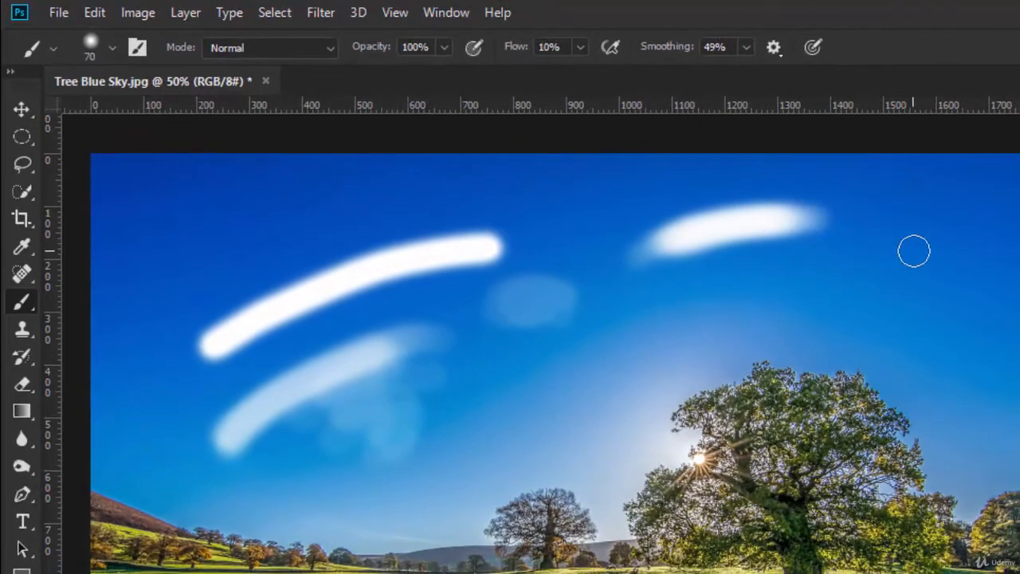
pyautogui.moveTo(936, 255)
pyautogui.mouseDown()
pyautogui.moveTo(799, 279)
pyautogui.moveTo(941, 265)
pyautogui.moveTo(830, 291)
pyautogui.moveTo(932, 281)
pyautogui.moveTo(802, 310)
pyautogui.moveTo(960, 296)
pyautogui.moveTo(815, 311)
pyautogui.moveTo(924, 305)
pyautogui.moveTo(965, 286)
pyautogui.moveTo(894, 326)
pyautogui.moveTo(812, 332)
pyautogui.moveTo(943, 296)
pyautogui.mouseUp()
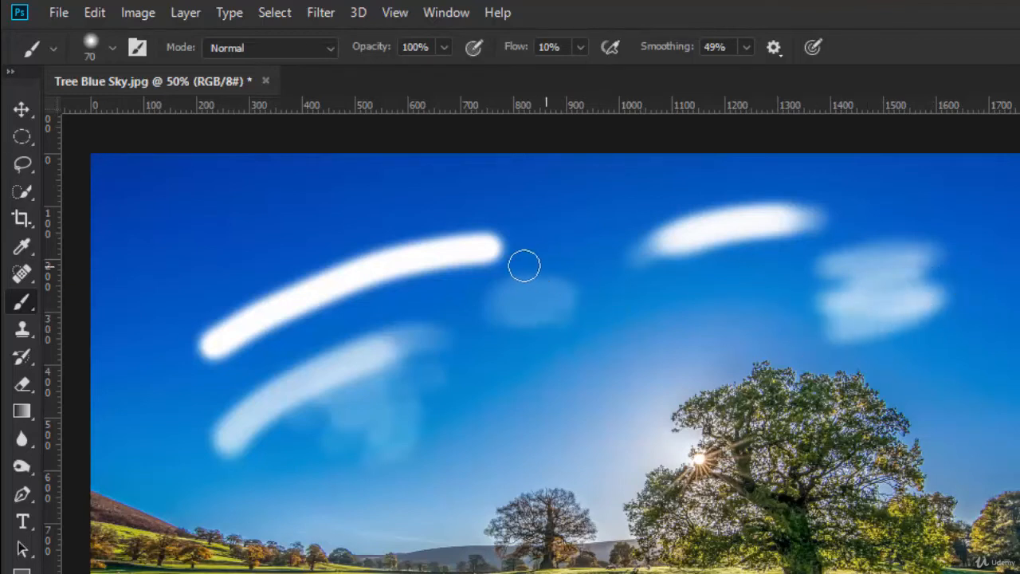
# - Set the brush smoothing to 0% and size to 25 px, and undo all the white test strokes in the sky
pyautogui.moveTo(589, 313)
pyautogui.mouseDown()
pyautogui.moveTo(533, 266)
pyautogui.moveTo(509, 324)
pyautogui.moveTo(555, 319)
pyautogui.mouseUp()
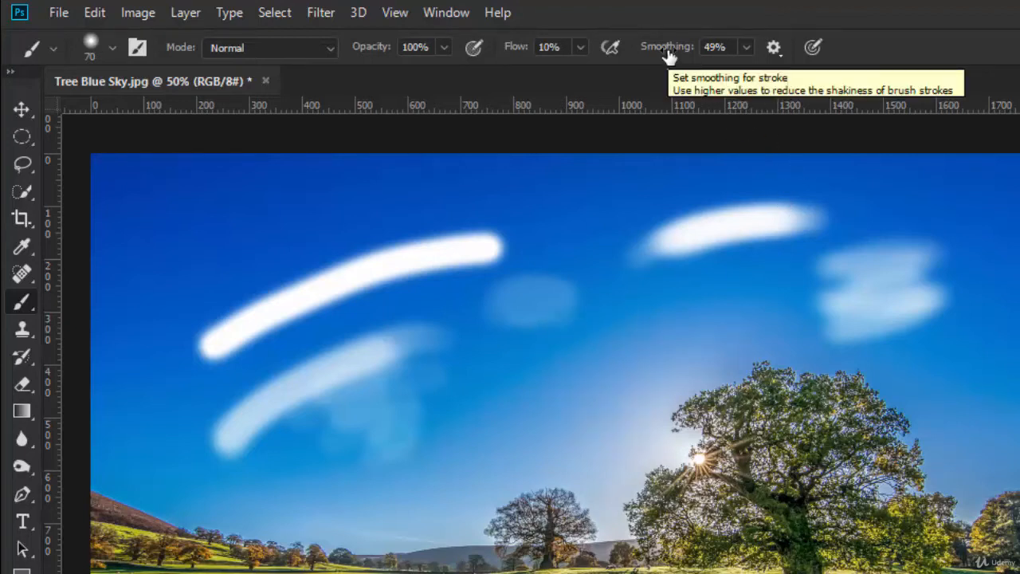
pyautogui.moveTo(671, 54); pyautogui.dragTo(604, 56)
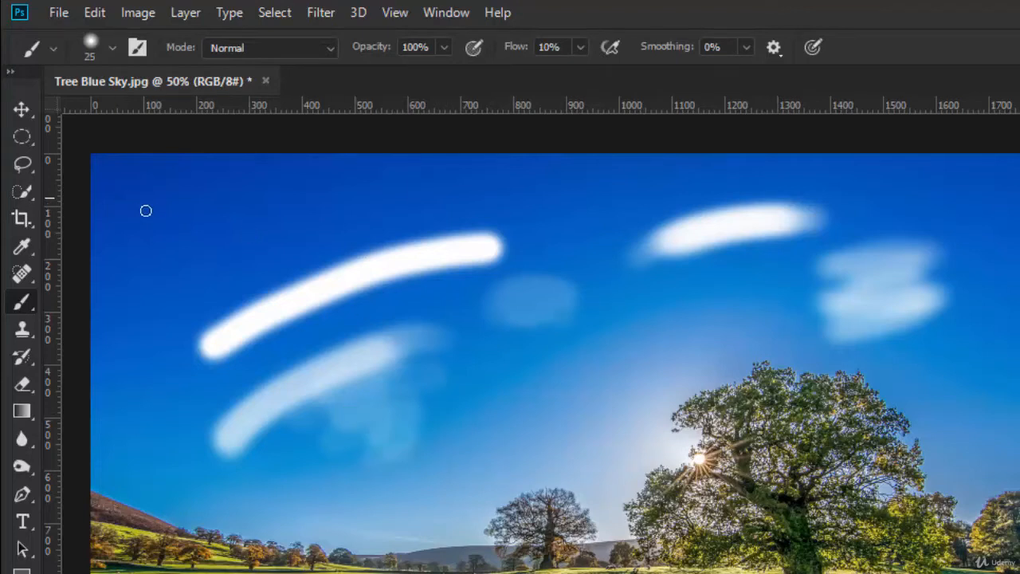
pyautogui.hotkey('ctrl', 'alt', 'z')
pyautogui.hotkey('ctrl', 'alt', 'z')
pyautogui.hotkey('ctrl', 'alt', 'z')
pyautogui.hotkey('ctrl', 'alt', 'z')
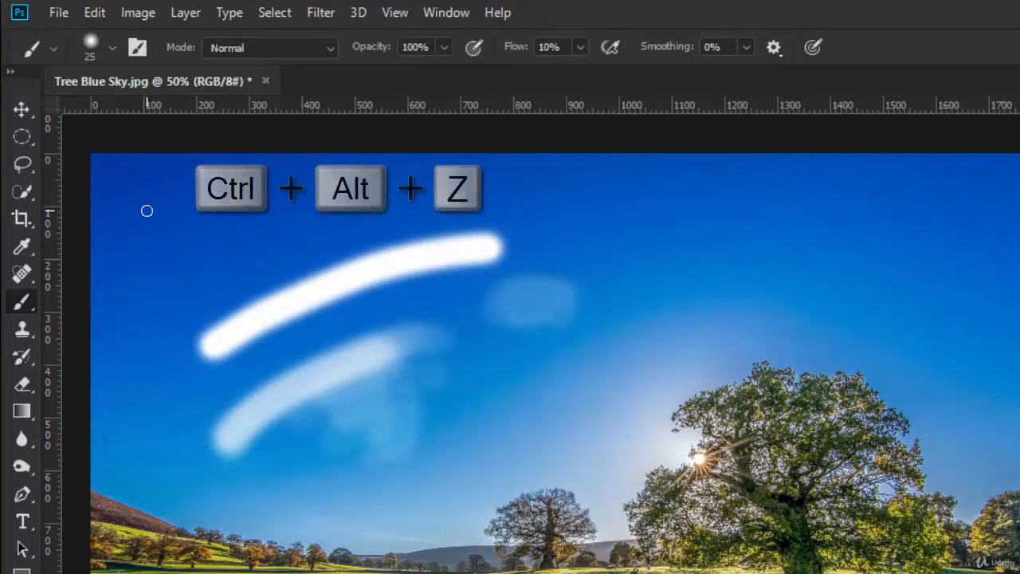
pyautogui.hotkey('ctrl', 'alt', 'z')
pyautogui.hotkey('ctrl', 'alt', 'z')
pyautogui.hotkey('ctrl', 'alt', 'z')
pyautogui.hotkey('ctrl', 'alt', 'z')
pyautogui.hotkey('ctrl', 'alt', 'z')
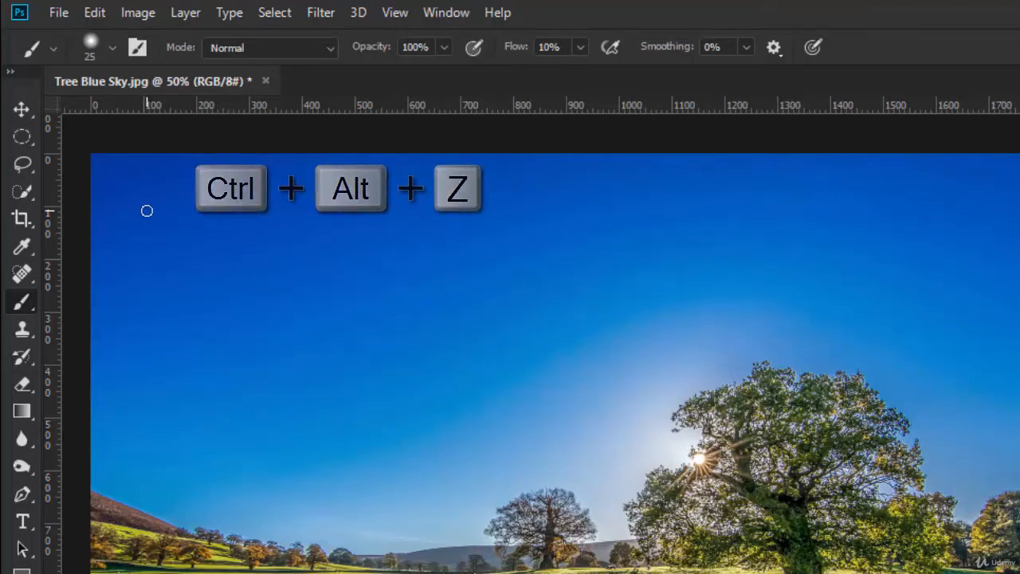
# - Paint a zigzag down the left of the photo at 100% flow and 0% smoothing, another beside it at 75% smoothing, and undo both
pyautogui.moveTo(511, 55); pyautogui.dragTo(649, 45)
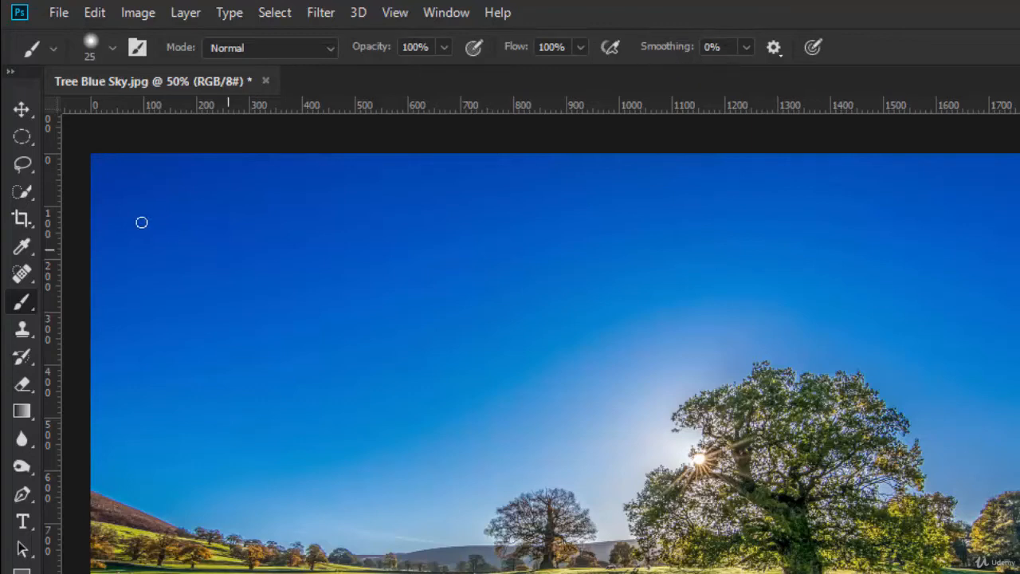
pyautogui.moveTo(127, 193)
pyautogui.mouseDown()
pyautogui.moveTo(175, 197)
pyautogui.moveTo(172, 230)
pyautogui.moveTo(127, 262)
pyautogui.moveTo(185, 293)
pyautogui.moveTo(125, 331)
pyautogui.moveTo(198, 371)
pyautogui.moveTo(129, 408)
pyautogui.moveTo(191, 439)
pyautogui.moveTo(136, 476)
pyautogui.moveTo(200, 512)
pyautogui.moveTo(132, 558)
pyautogui.mouseUp()
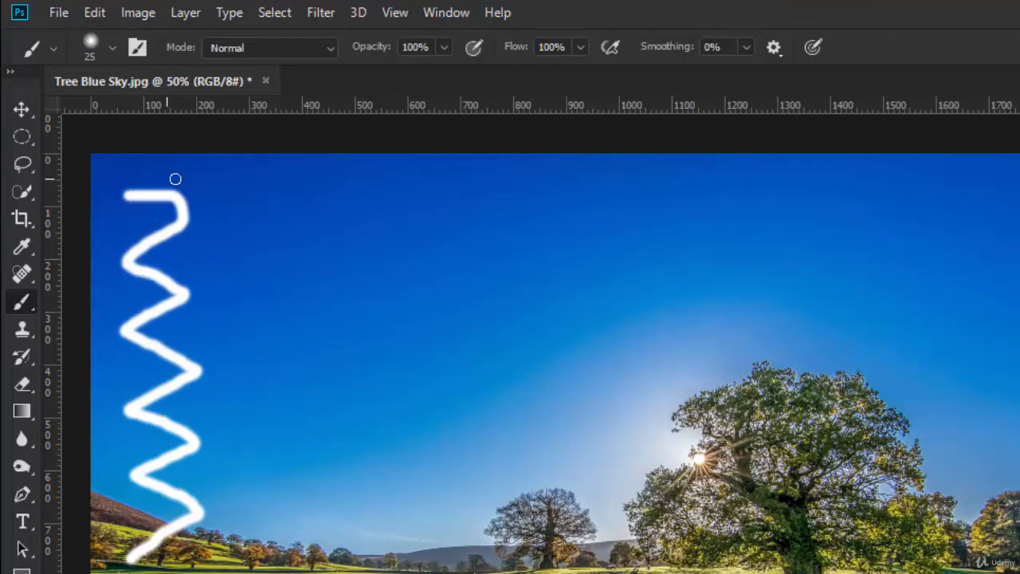
pyautogui.moveTo(658, 50); pyautogui.dragTo(740, 70)
pyautogui.moveTo(260, 191)
pyautogui.mouseDown()
pyautogui.moveTo(288, 210)
pyautogui.moveTo(228, 241)
pyautogui.moveTo(215, 263)
pyautogui.moveTo(318, 296)
pyautogui.moveTo(225, 342)
pyautogui.moveTo(264, 343)
pyautogui.moveTo(322, 381)
pyautogui.moveTo(226, 424)
pyautogui.moveTo(321, 464)
pyautogui.moveTo(229, 500)
pyautogui.moveTo(290, 504)
pyautogui.moveTo(336, 524)
pyautogui.moveTo(205, 569)
pyautogui.mouseUp()
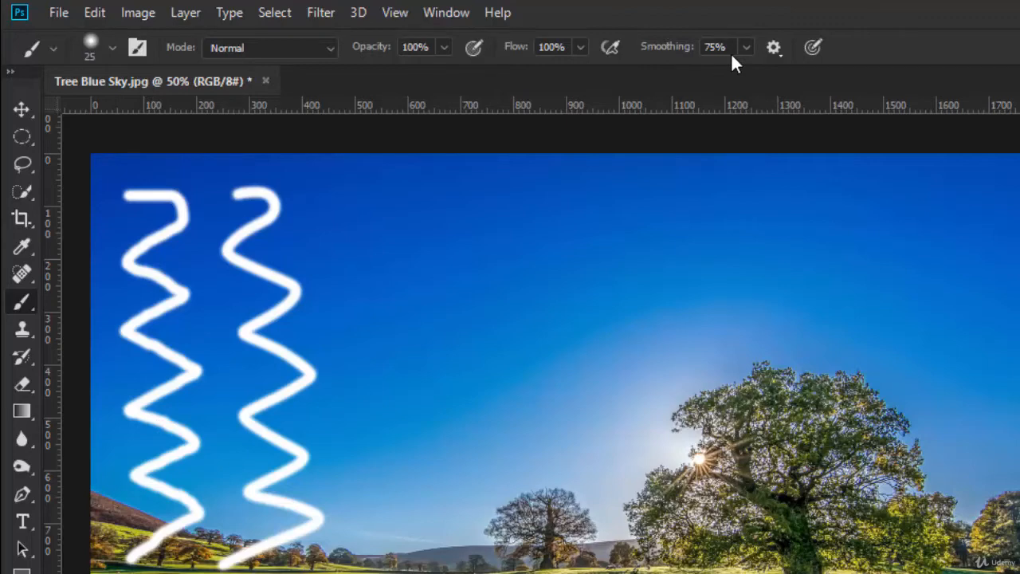
pyautogui.hotkey('ctrl', 'z')
pyautogui.hotkey('ctrl', 'z')
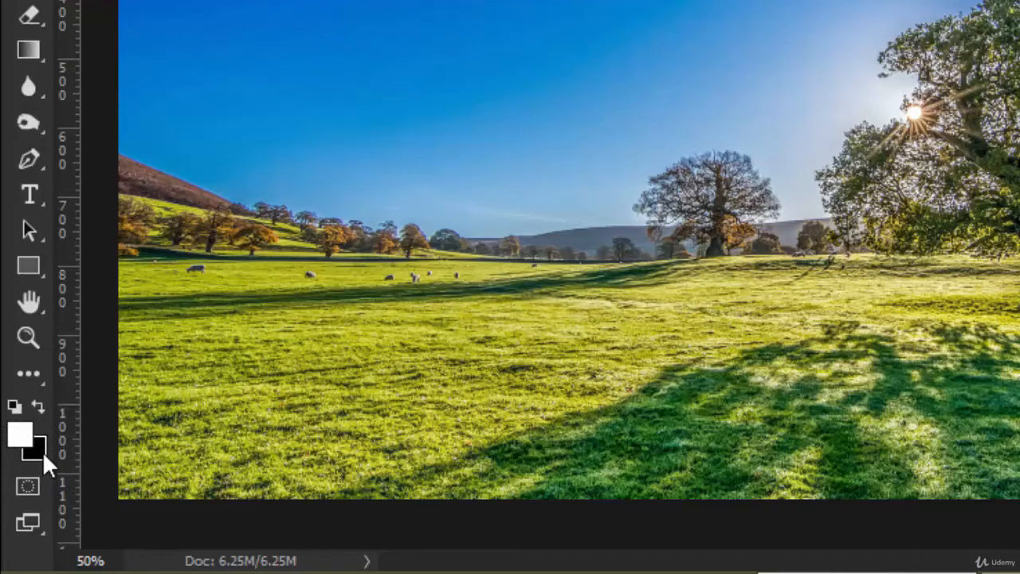
# - Reset the colors to black foreground and white background, and open and cancel the color picker of each
pyautogui.click(13, 406)
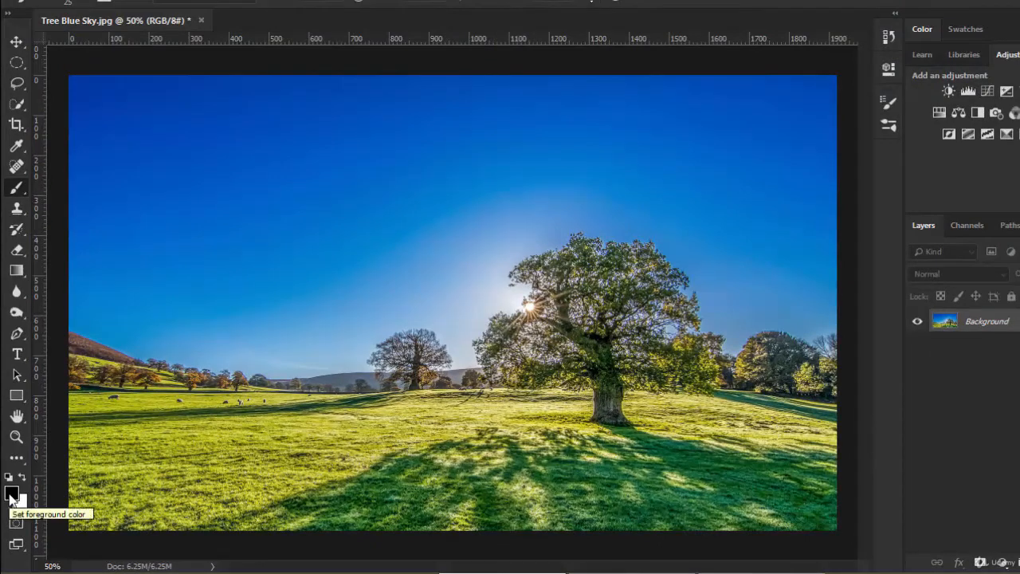
pyautogui.click(11, 495)
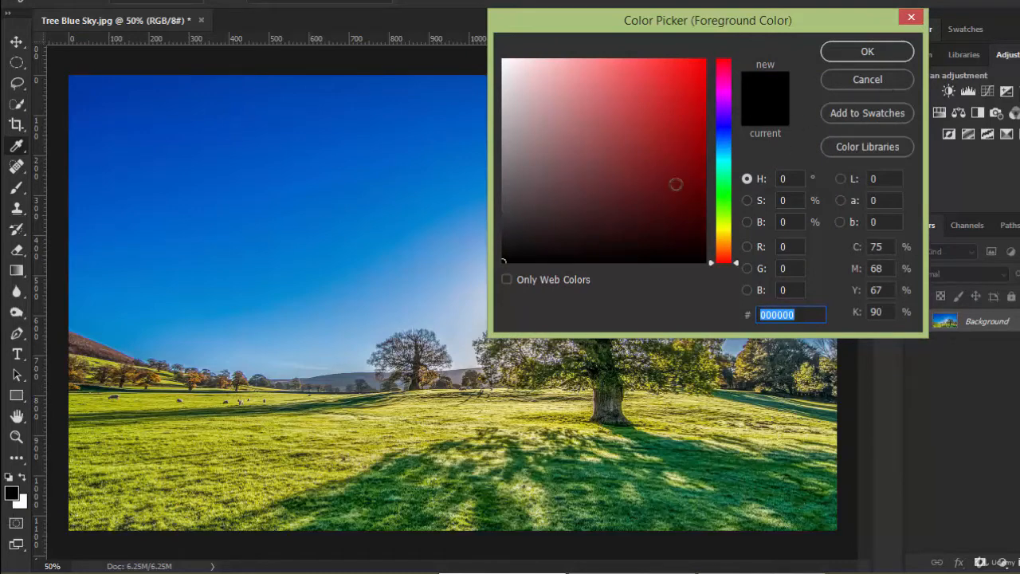
pyautogui.click(881, 83)
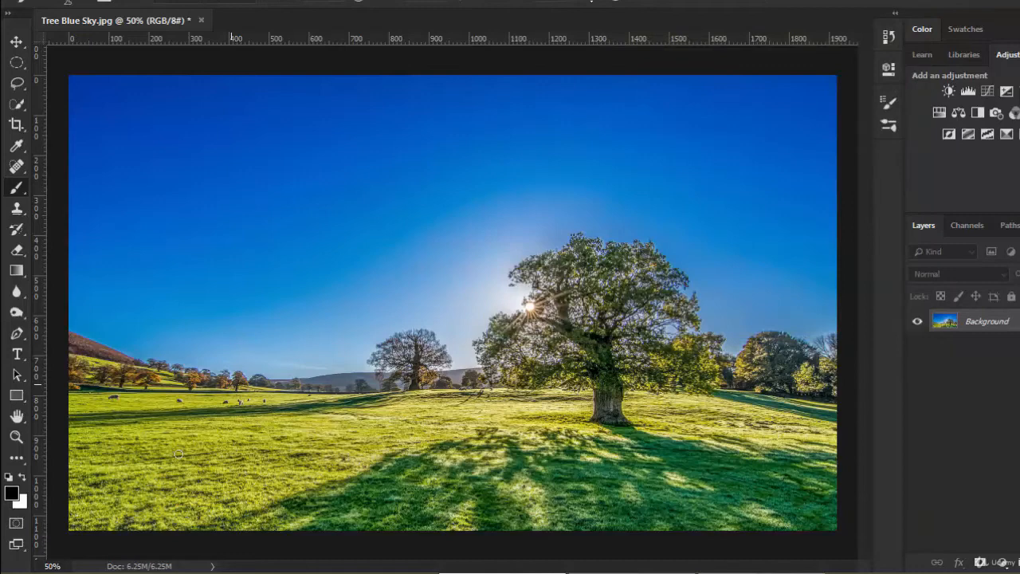
pyautogui.click(21, 504)
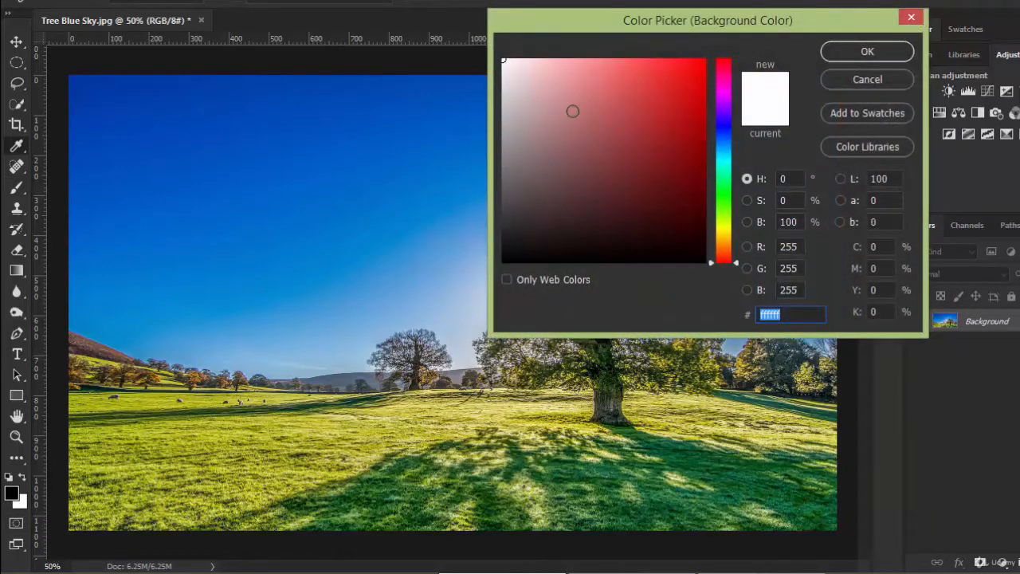
pyautogui.click(882, 80)
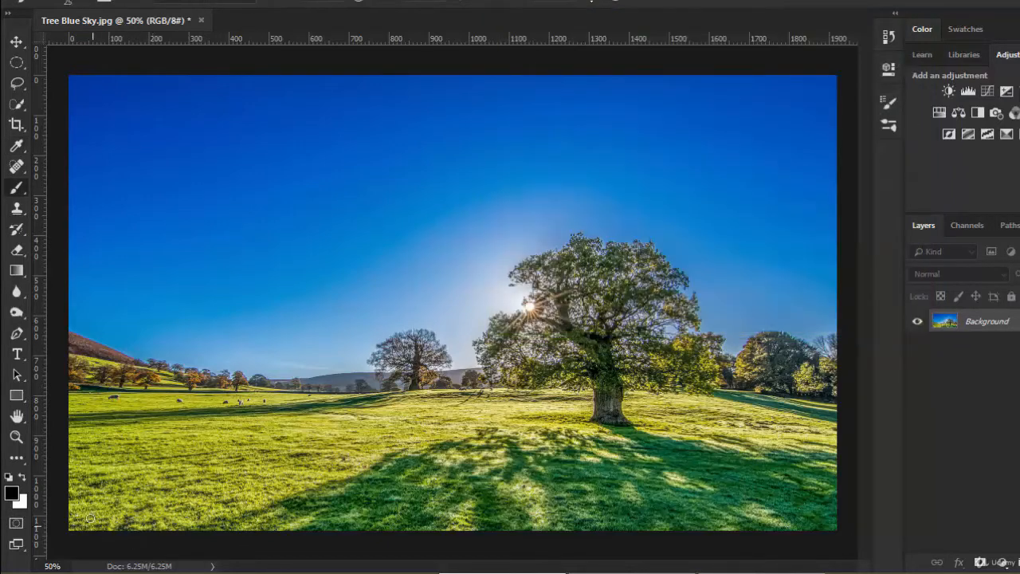
# - Swap the foreground and background colors back and forth several times, finishing with black as the foreground
pyautogui.click(23, 478)
pyautogui.press('x')
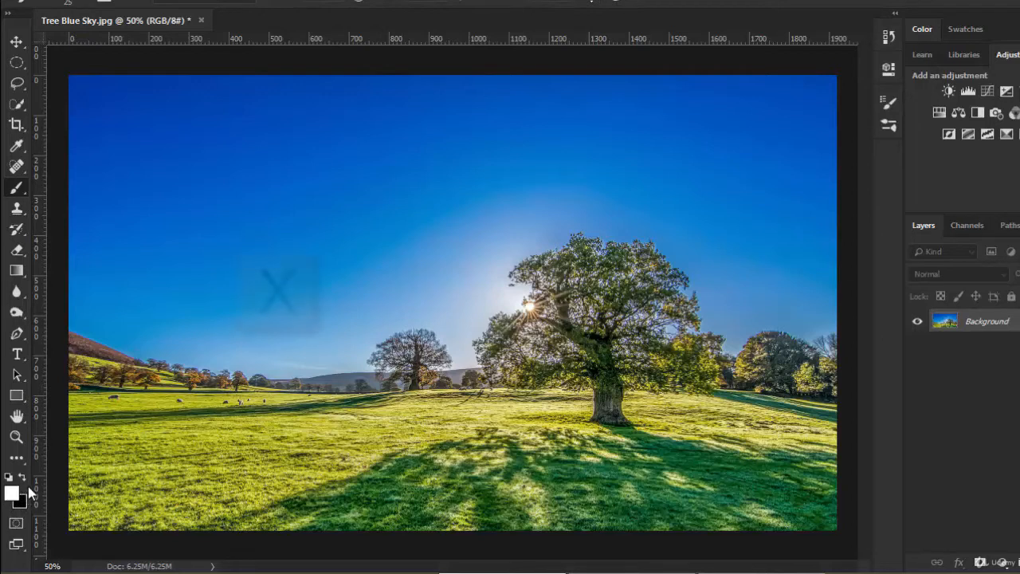
pyautogui.press('x')
pyautogui.press('x')
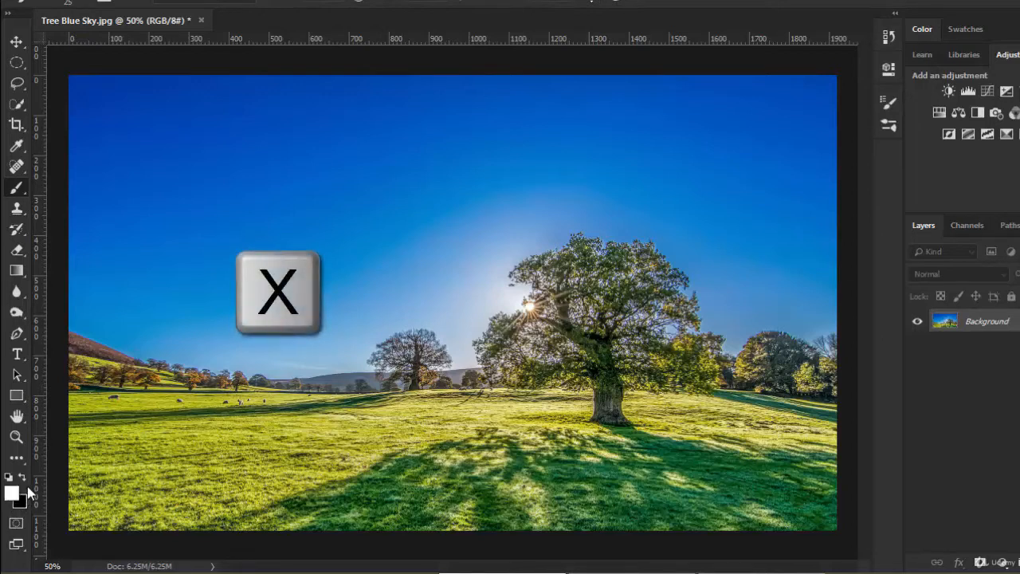
pyautogui.press('x')
pyautogui.press('x')
pyautogui.press('x')
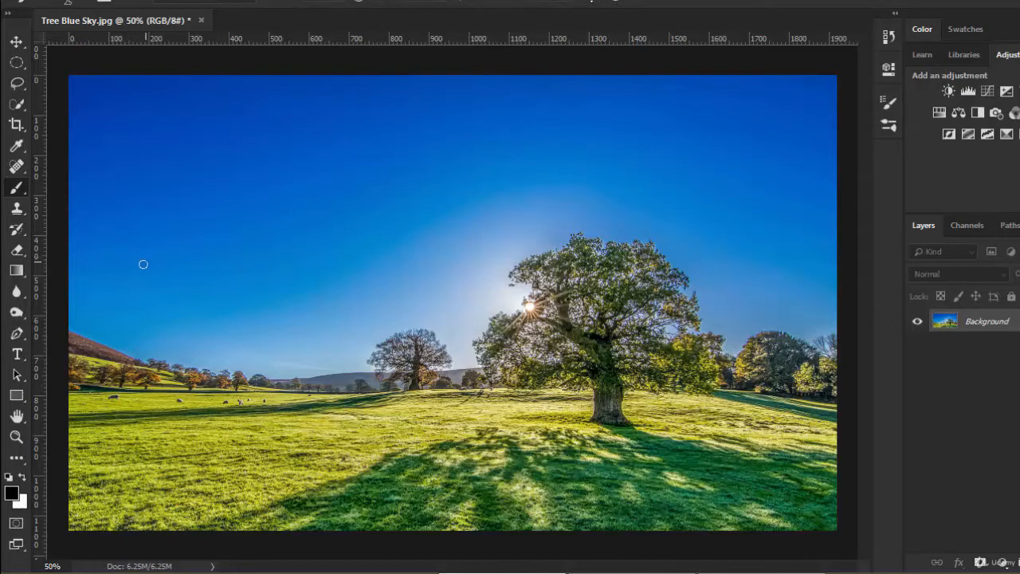
# - Paint a black and a white arc in the left sky at 75% smoothing, and another pair nearer the large tree at 0% smoothing
pyautogui.moveTo(132, 272)
pyautogui.mouseDown()
pyautogui.moveTo(173, 248)
pyautogui.moveTo(382, 223)
pyautogui.mouseUp()
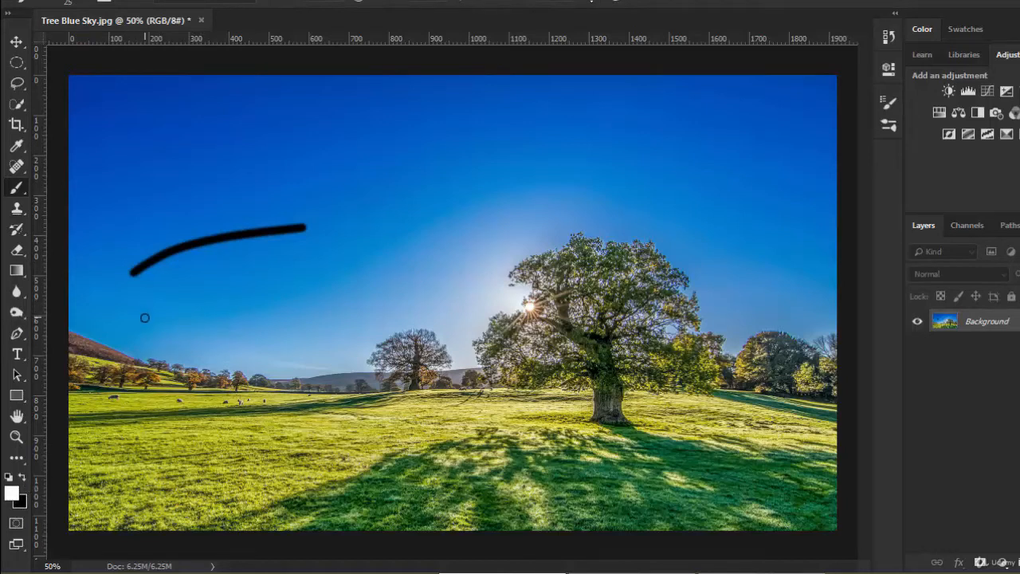
pyautogui.moveTo(144, 319)
pyautogui.mouseDown()
pyautogui.moveTo(243, 271)
pyautogui.moveTo(324, 267)
pyautogui.mouseUp()
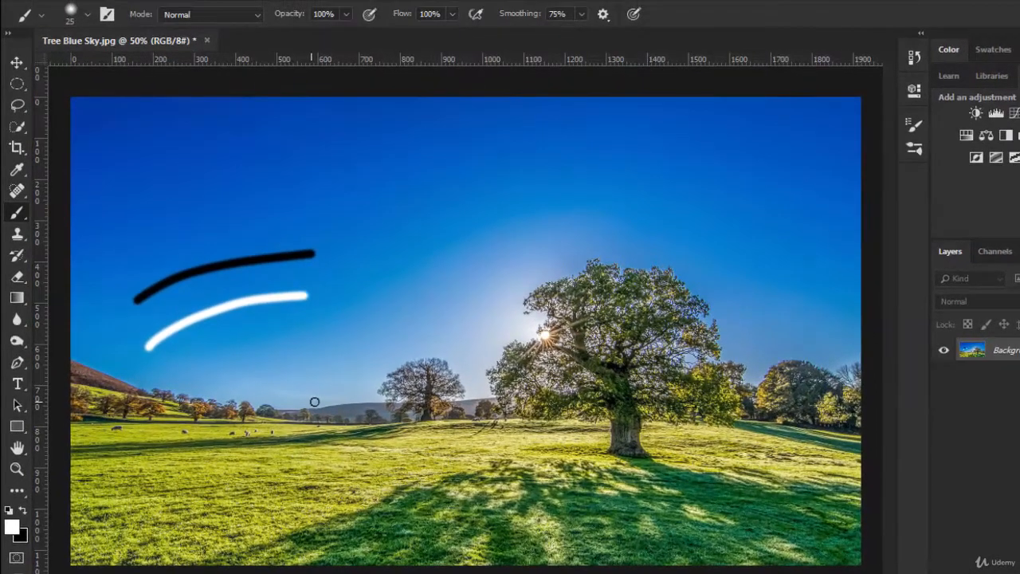
pyautogui.moveTo(532, 16); pyautogui.dragTo(474, 19)
pyautogui.moveTo(376, 302)
pyautogui.mouseDown()
pyautogui.moveTo(450, 263)
pyautogui.moveTo(518, 260)
pyautogui.mouseUp()
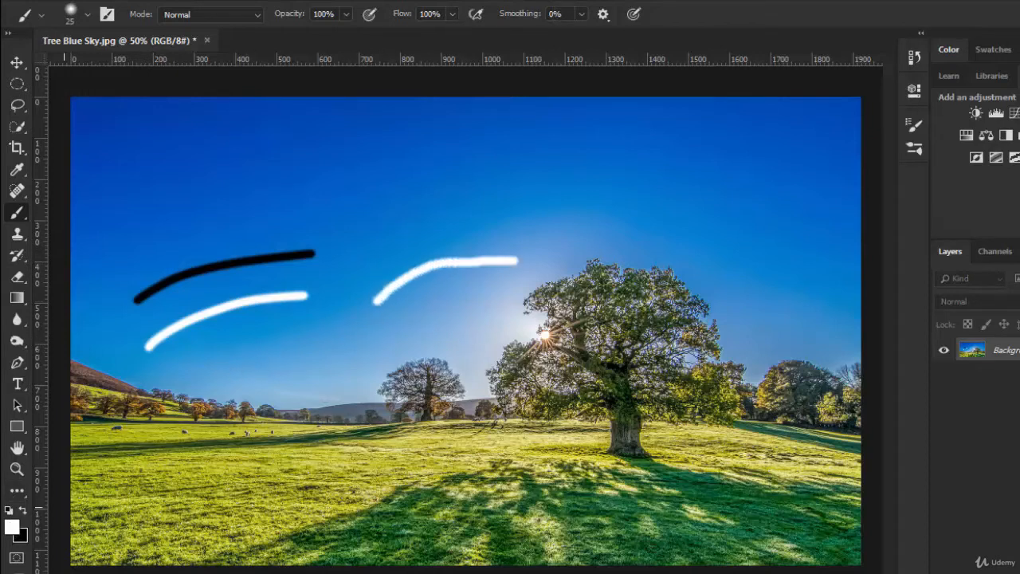
pyautogui.click(25, 512)
pyautogui.moveTo(364, 251)
pyautogui.mouseDown()
pyautogui.moveTo(424, 217)
pyautogui.moveTo(514, 207)
pyautogui.mouseUp()
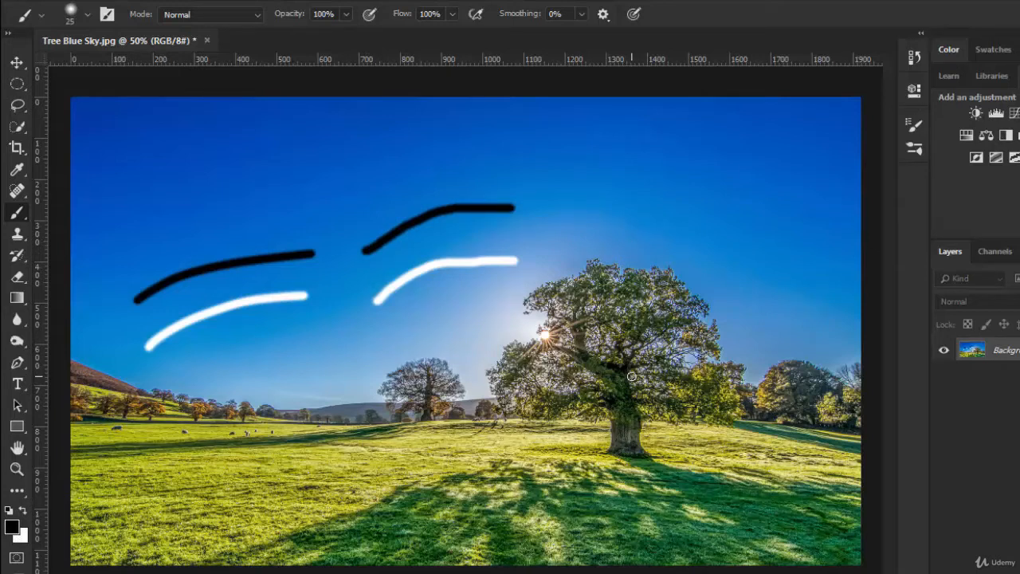
# - Undo all four black and white arcs in the sky
pyautogui.hotkey('ctrl', 'z')
pyautogui.hotkey('ctrl', 'z')
pyautogui.hotkey('ctrl', 'z')
pyautogui.hotkey('ctrl', 'z')
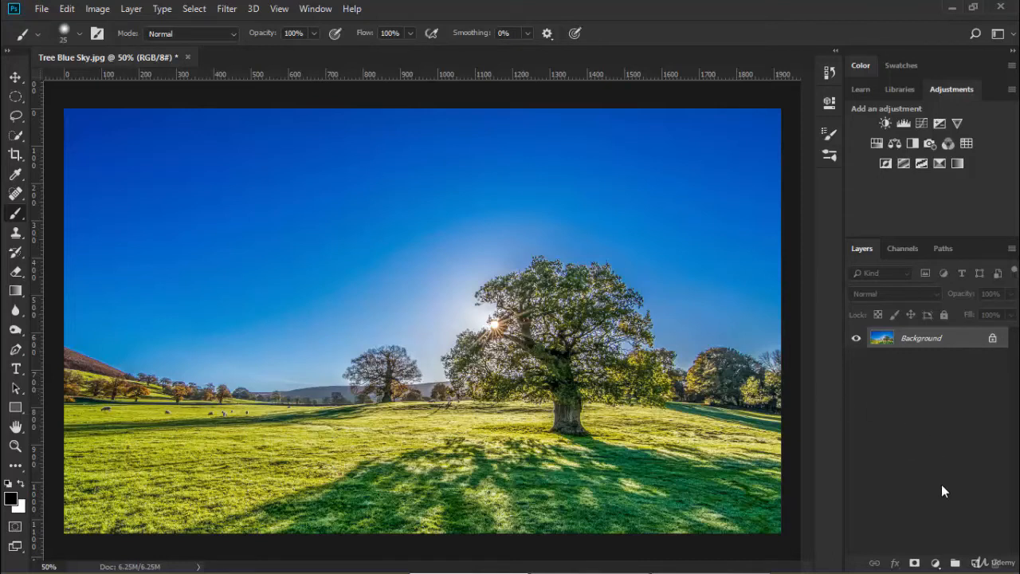
# - Add a new layer and set the brush to 500 px, minimum hardness, 10% opacity and 10% flow
pyautogui.click(977, 563)
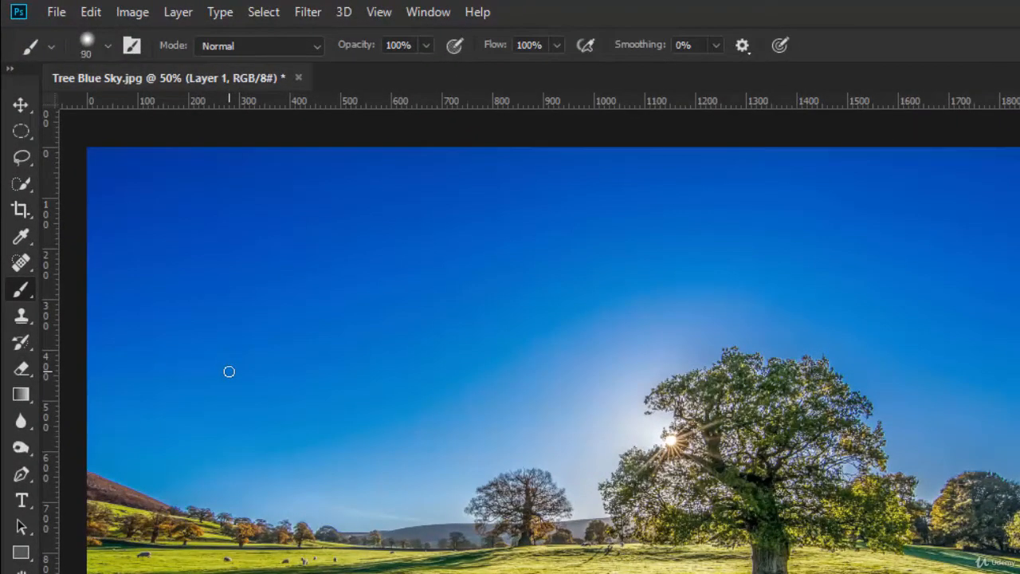
pyautogui.click(108, 47)
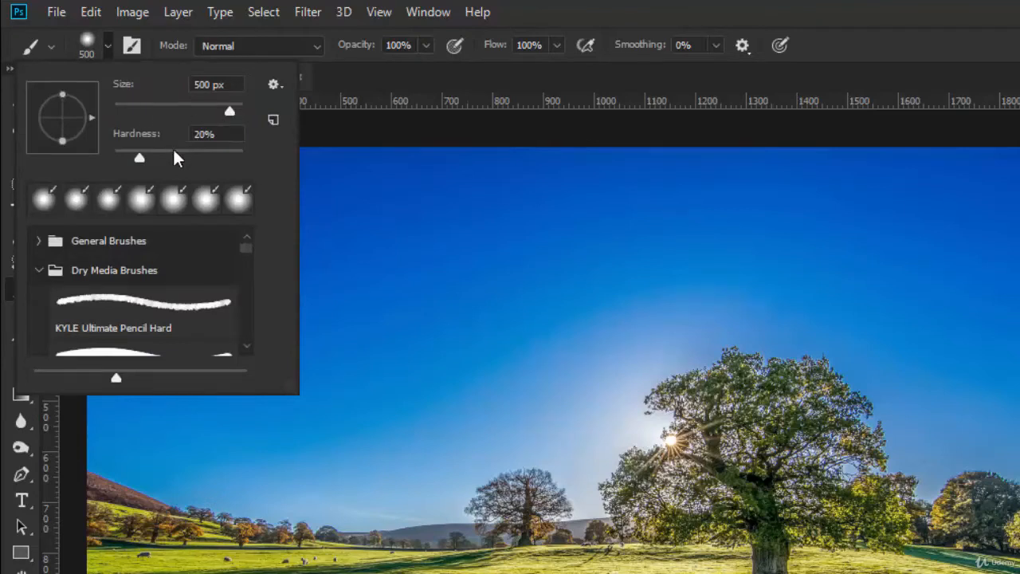
pyautogui.moveTo(138, 159); pyautogui.dragTo(113, 159)
pyautogui.click(108, 47)
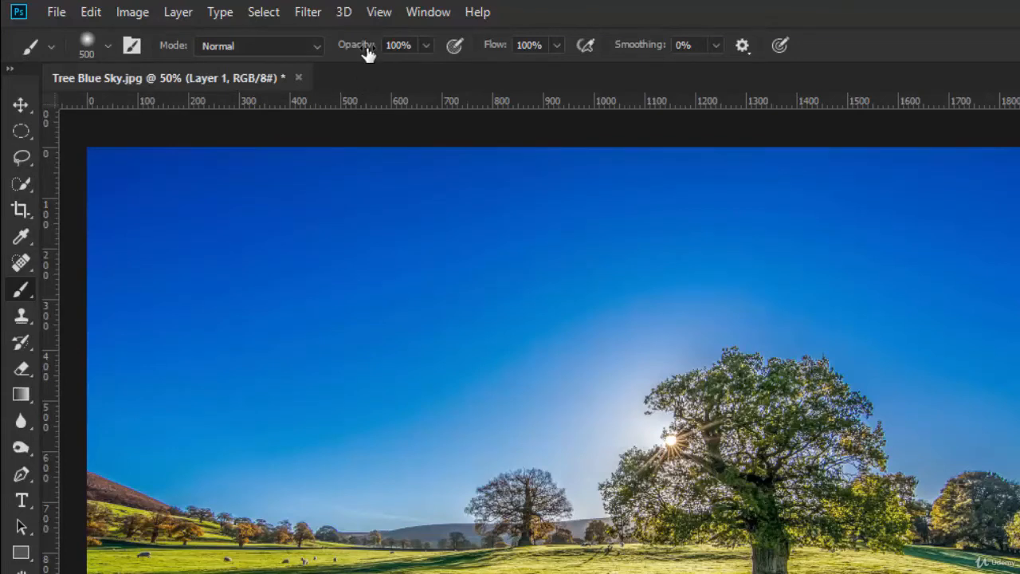
pyautogui.moveTo(367, 52); pyautogui.dragTo(277, 64)
pyautogui.moveTo(499, 51); pyautogui.dragTo(407, 62)
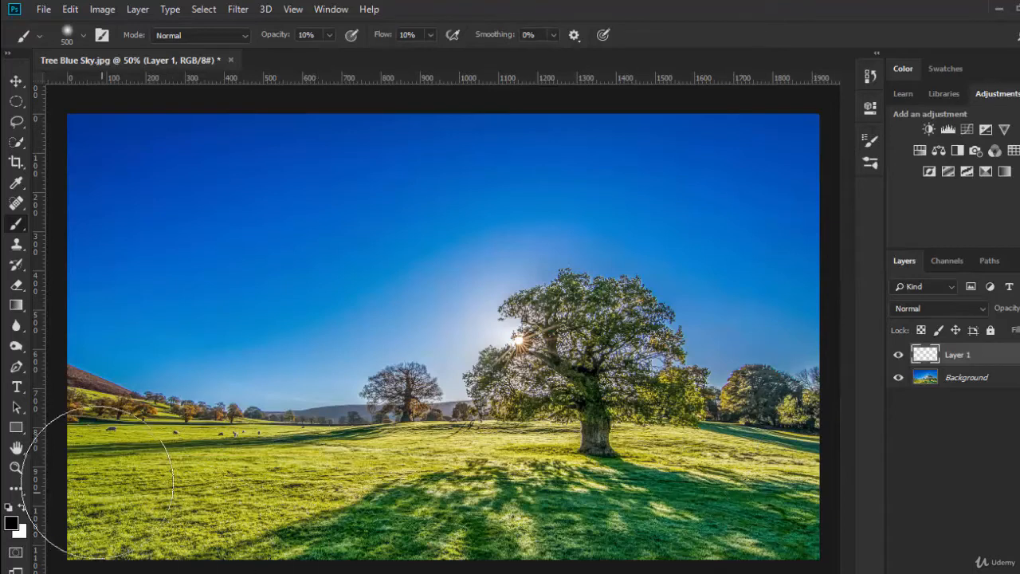
# - Hide and show Layer 1 twice to compare the photo with and without the soft black strokes
pyautogui.click(898, 355)
pyautogui.click(898, 355)
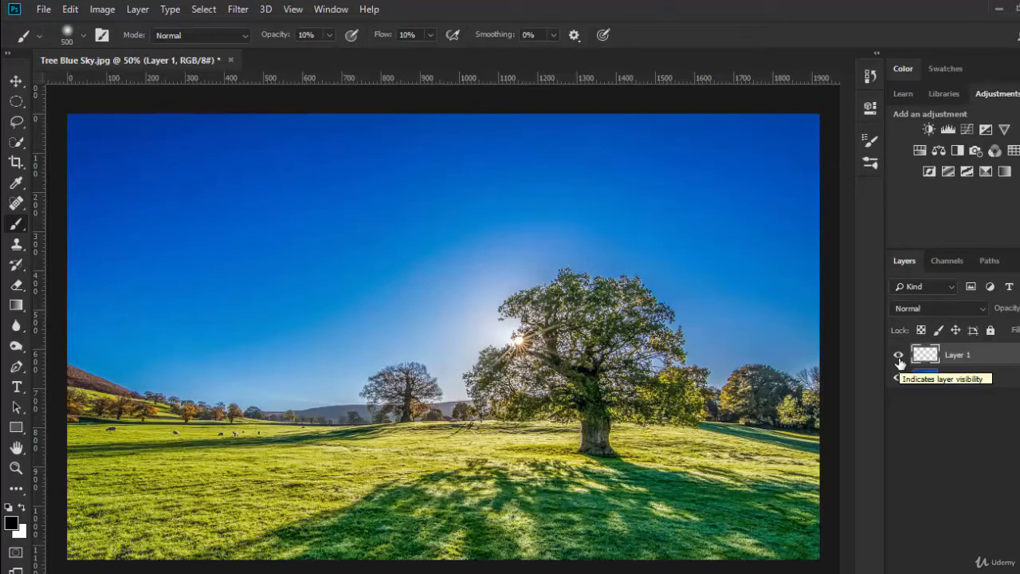
pyautogui.click(899, 357)
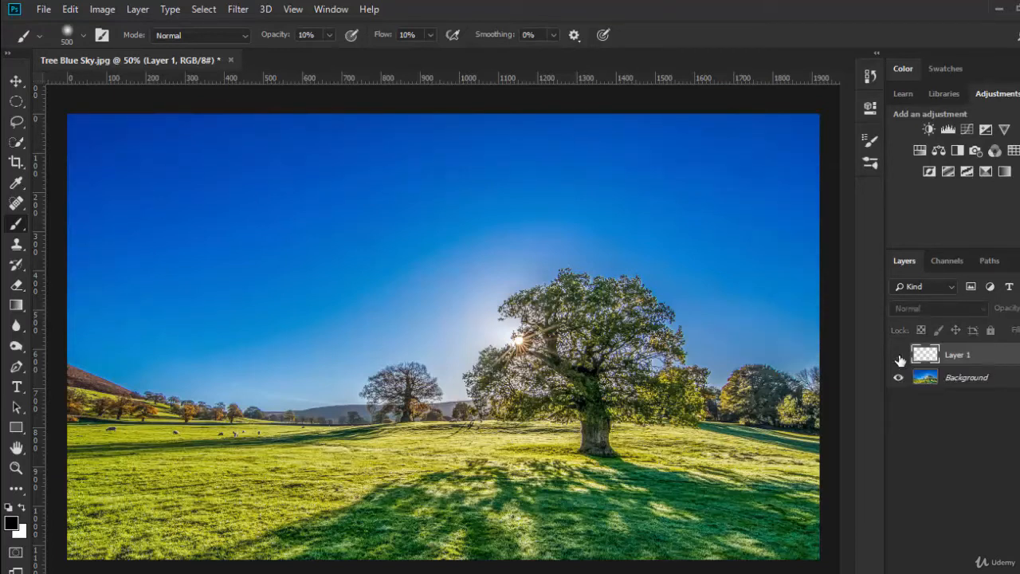
pyautogui.click(900, 357)
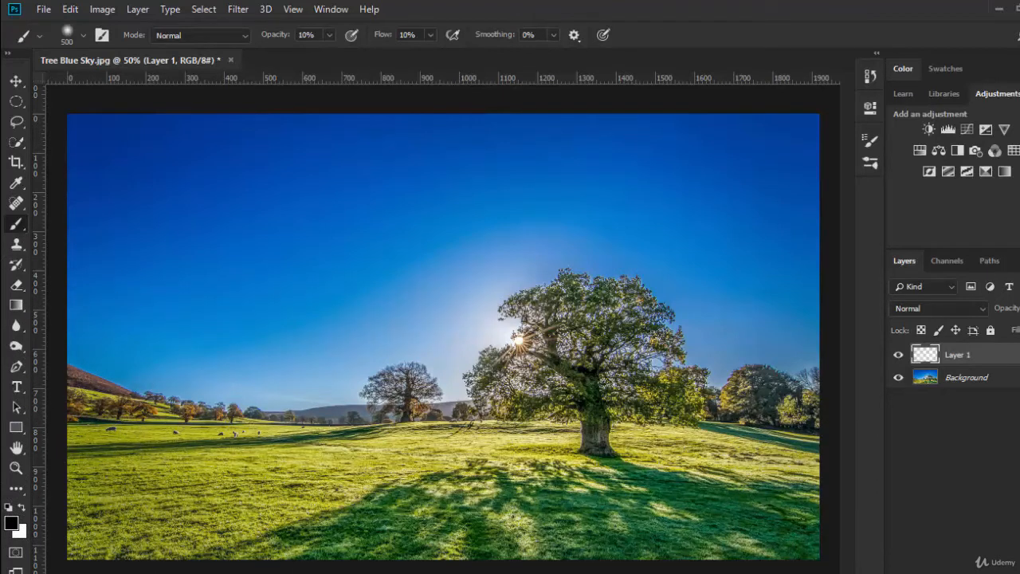
# - Compare the photo before and after the sky darkening by switching Layer 1 off and on repeatedly, leaving it visible
pyautogui.click(899, 355)
pyautogui.click(900, 355)
pyautogui.click(900, 356)
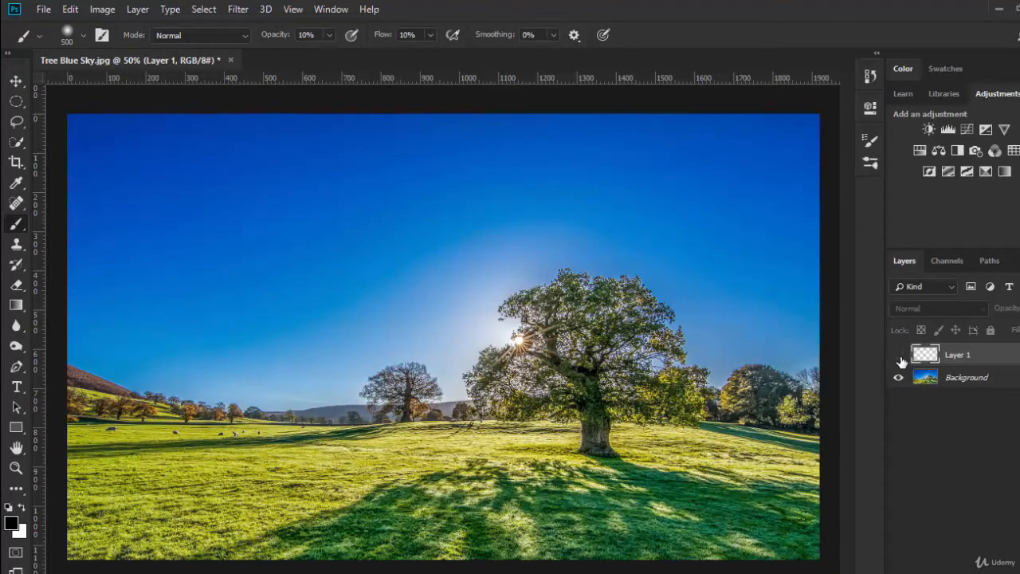
pyautogui.click(900, 357)
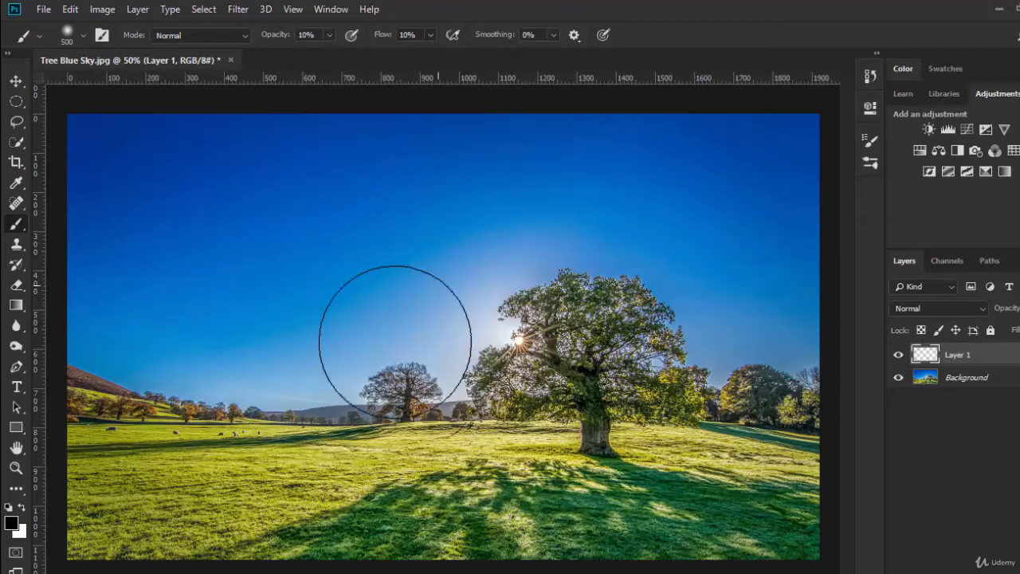
pyautogui.click(900, 357)
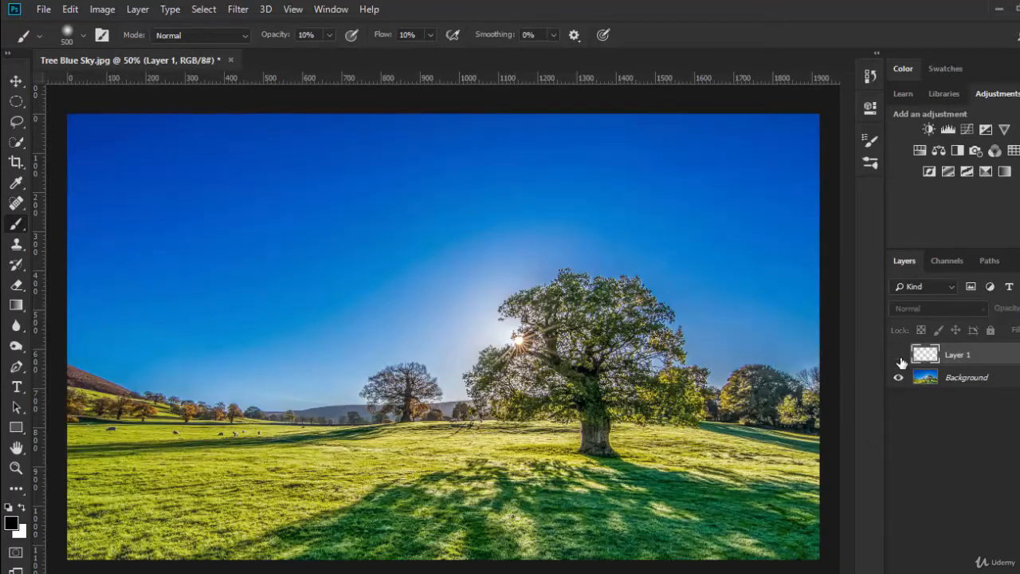
pyautogui.click(900, 356)
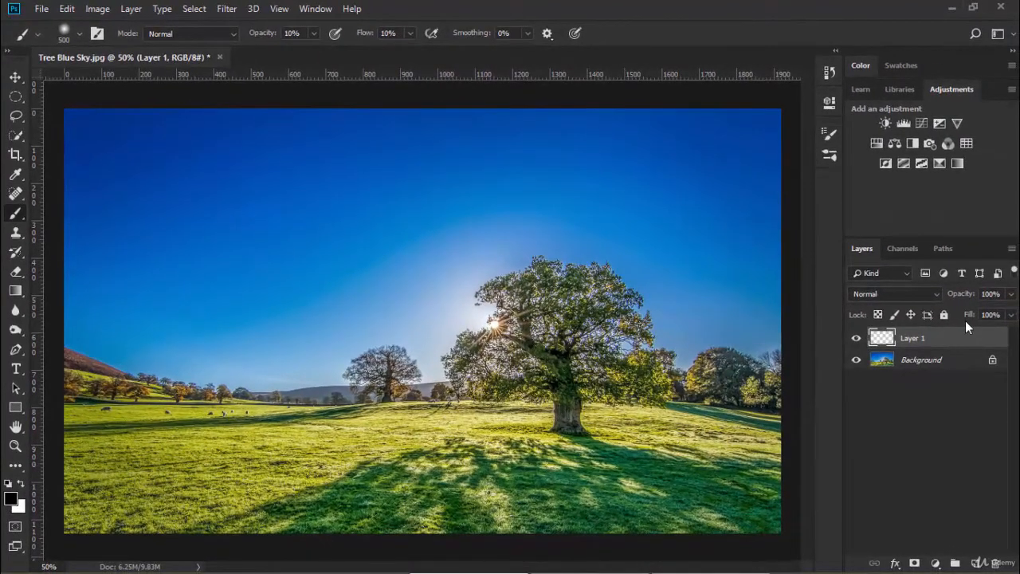
# - Add a new layer above Layer 1 and switch the visibility of Layer 1 and the new layer off and on
pyautogui.click(976, 564)
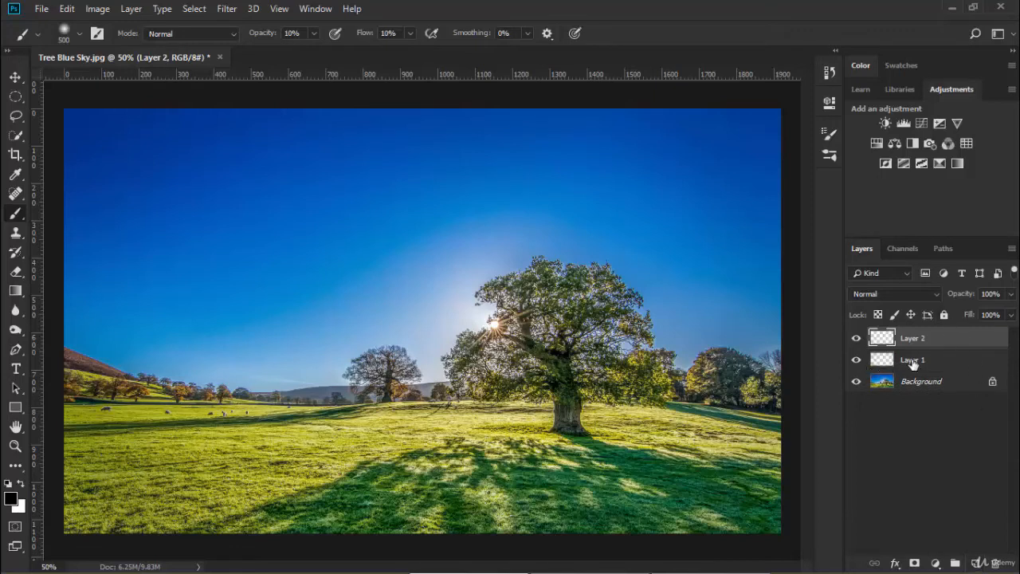
pyautogui.click(856, 360)
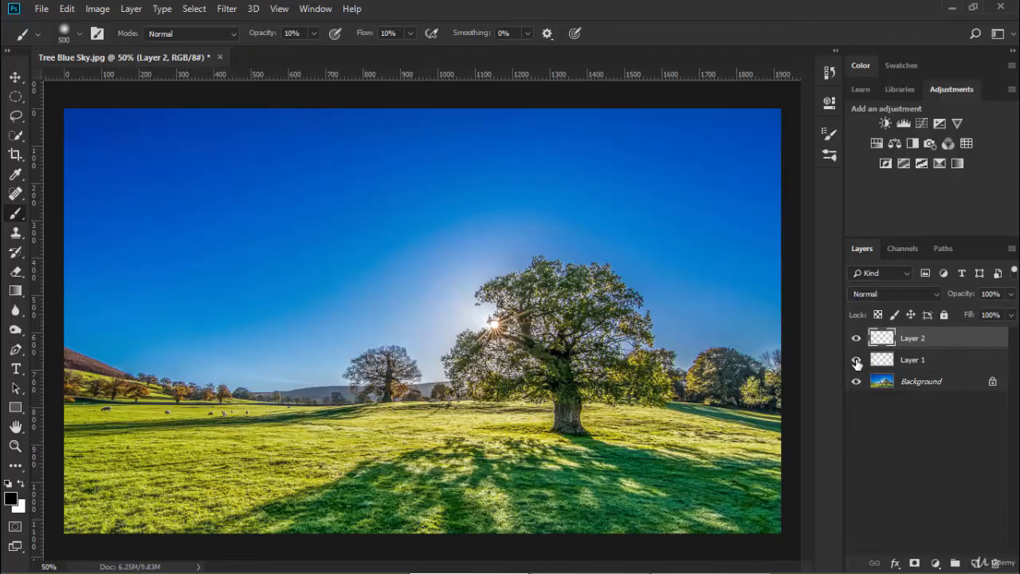
pyautogui.click(856, 361)
pyautogui.click(856, 341)
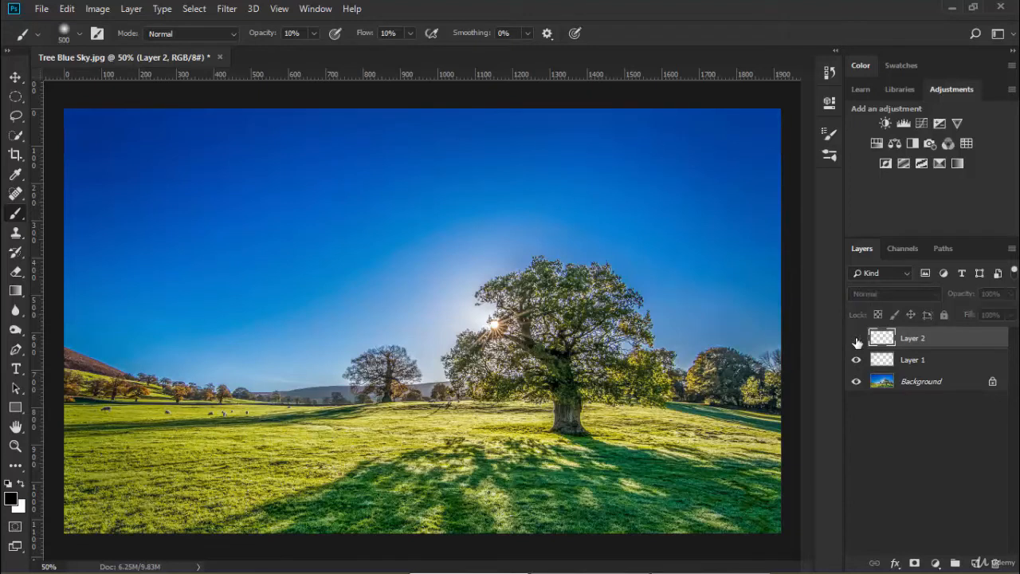
pyautogui.click(857, 342)
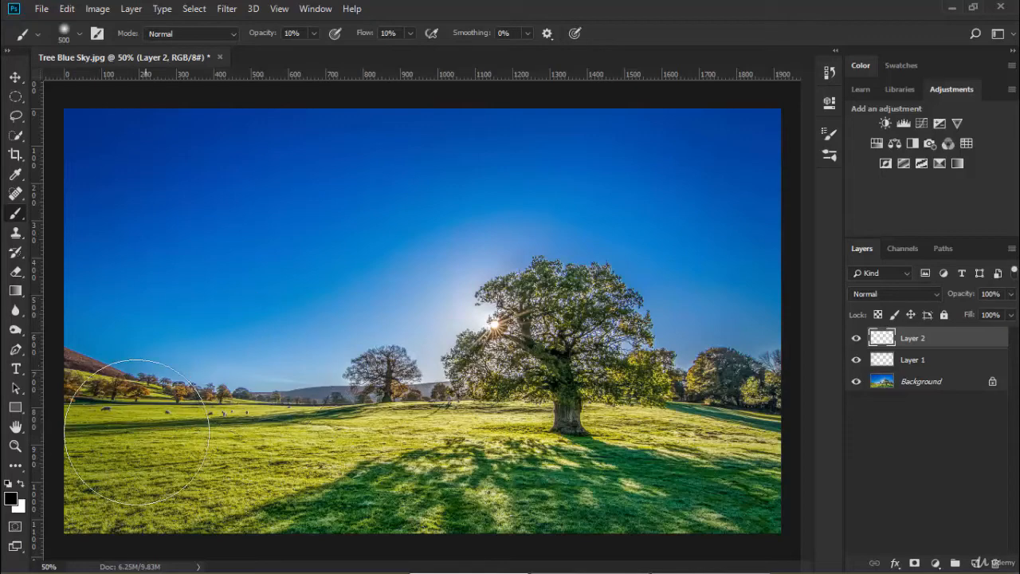
# - Explore the foreground color picker with an orange hue of 27°, sampling its black, pale, gray, saturated and dark brown shades
pyautogui.click(11, 499)
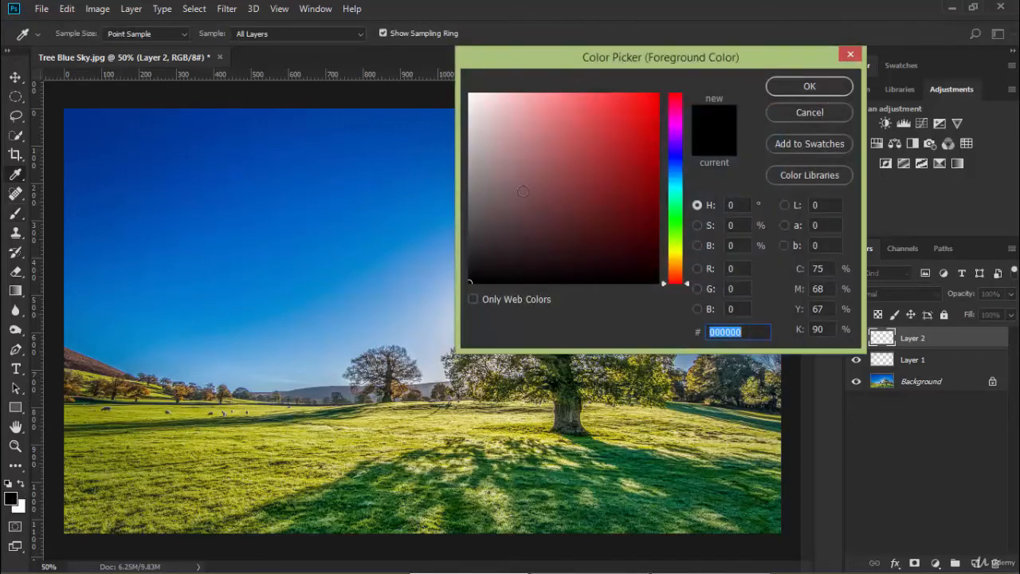
pyautogui.moveTo(671, 106); pyautogui.dragTo(695, 274)
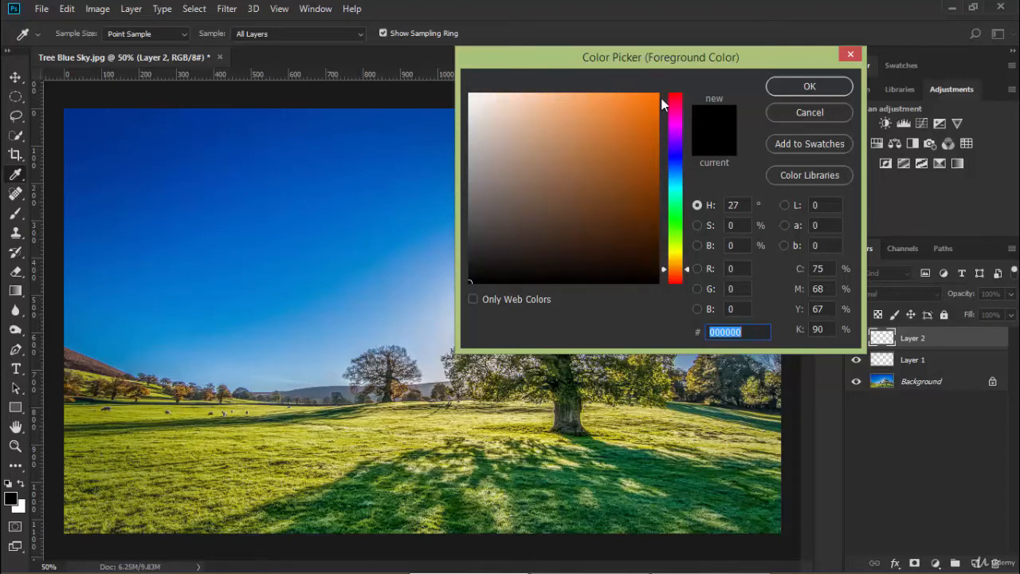
pyautogui.click(568, 281)
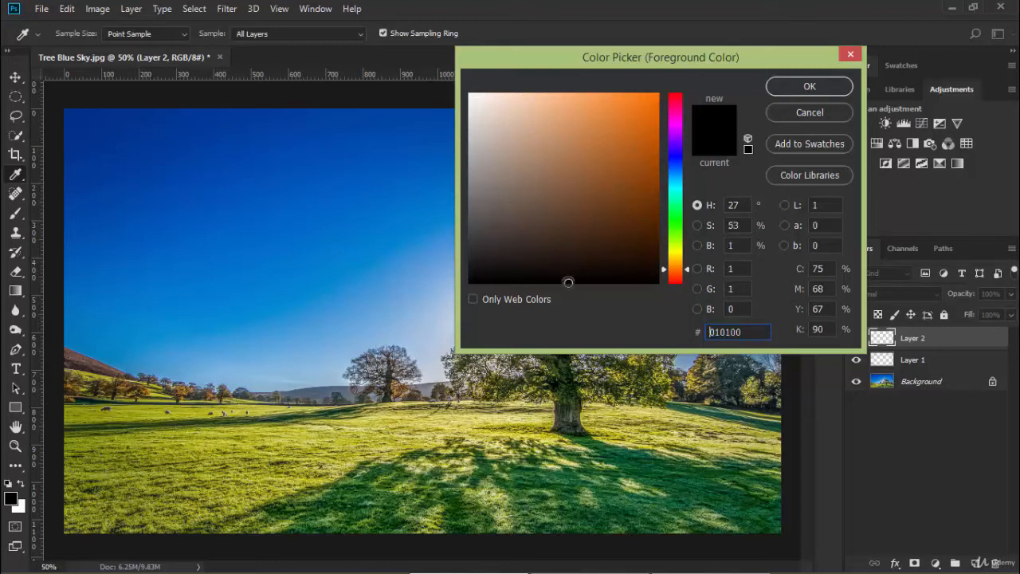
pyautogui.click(561, 94)
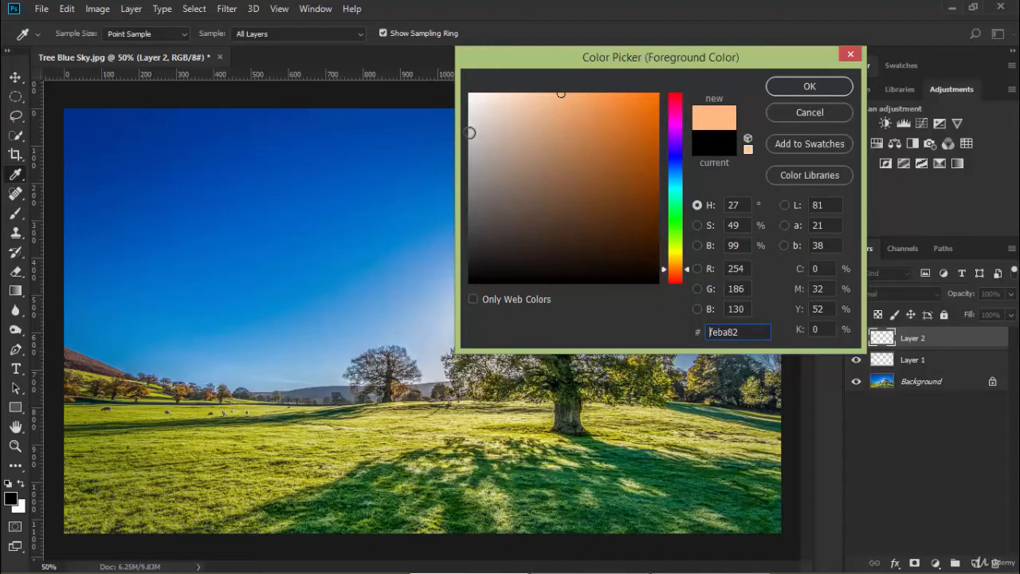
pyautogui.click(472, 177)
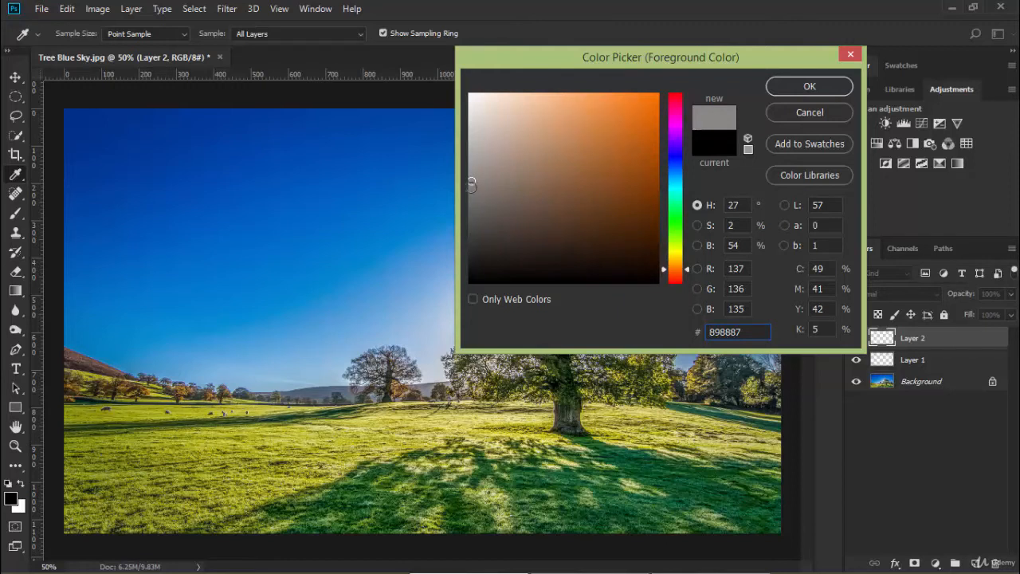
pyautogui.click(658, 181)
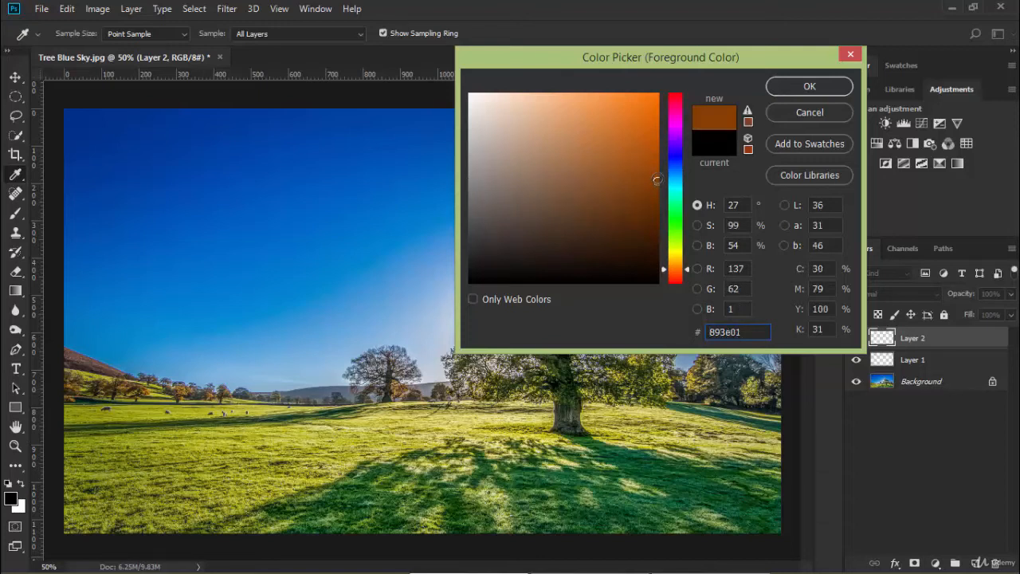
pyautogui.moveTo(656, 129)
pyautogui.mouseDown()
pyautogui.moveTo(652, 97)
pyautogui.moveTo(653, 245)
pyautogui.mouseUp()
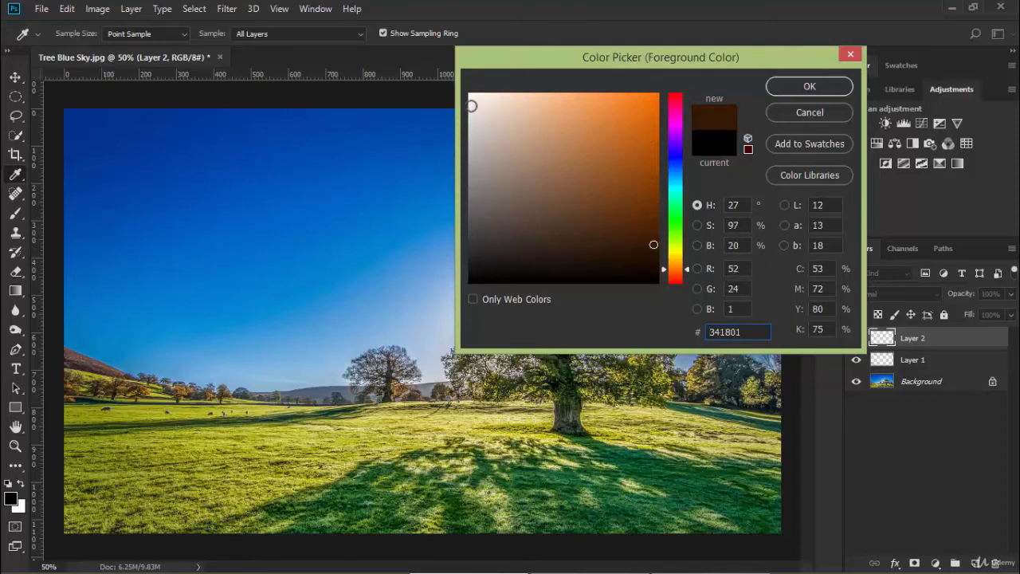
pyautogui.moveTo(472, 106); pyautogui.dragTo(477, 271)
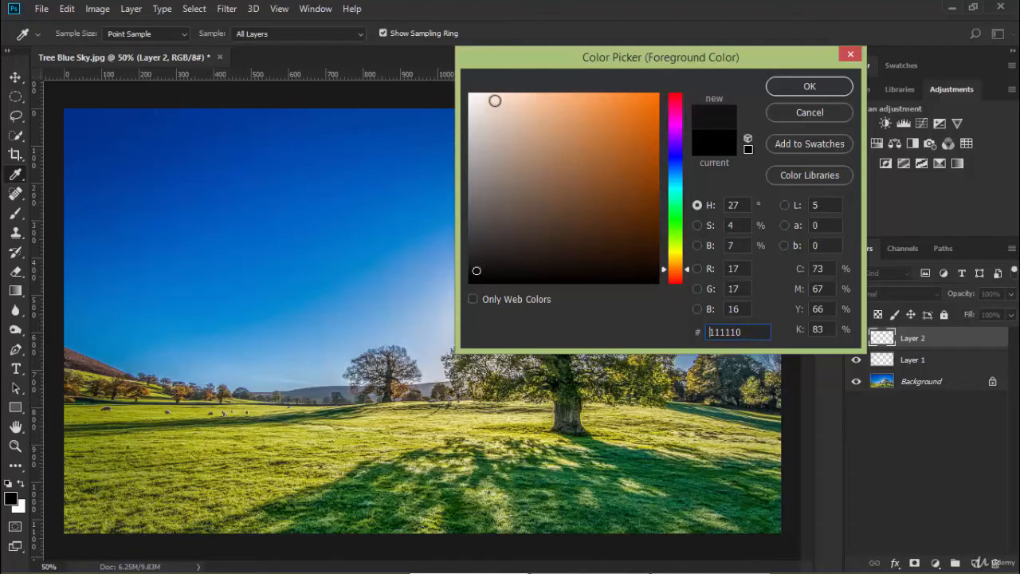
pyautogui.moveTo(495, 101); pyautogui.dragTo(650, 99)
pyautogui.click(641, 280)
pyautogui.moveTo(641, 279)
pyautogui.mouseDown()
pyautogui.moveTo(542, 278)
pyautogui.moveTo(485, 255)
pyautogui.moveTo(617, 248)
pyautogui.mouseUp()
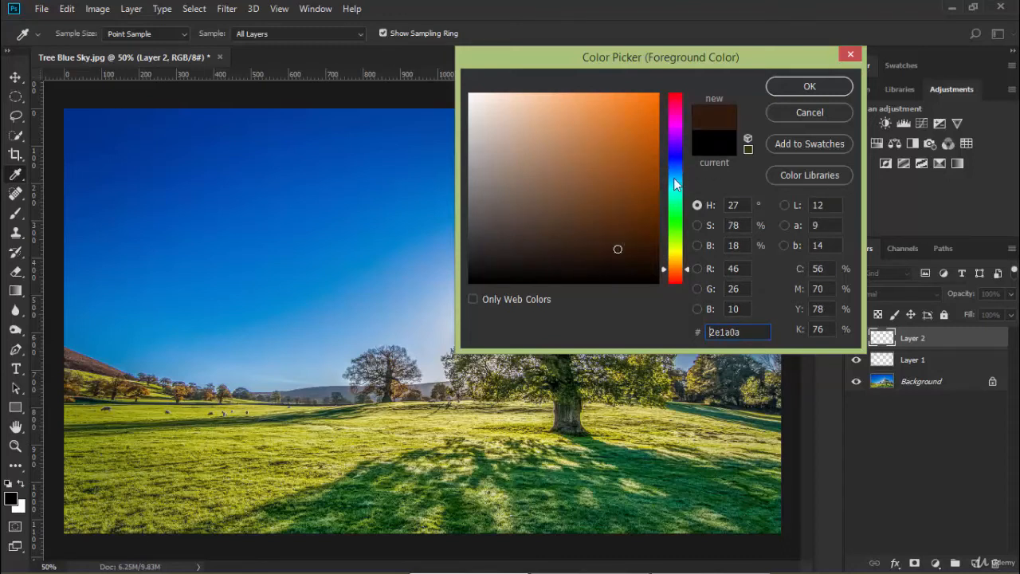
# - Set the foreground color to the muted lavender 9a98c0 using a blue hue of 243°
pyautogui.click(675, 155)
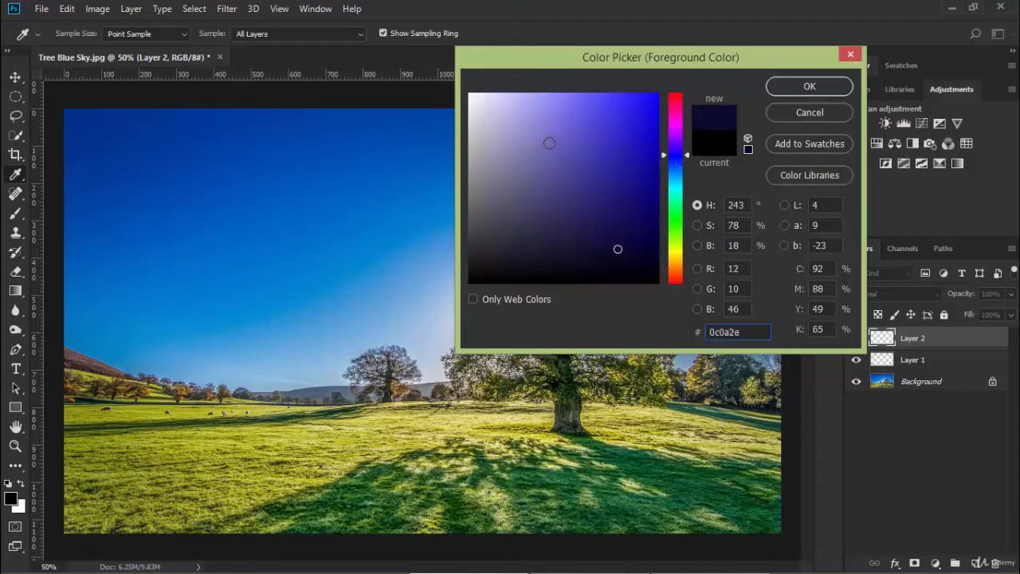
pyautogui.click(527, 142)
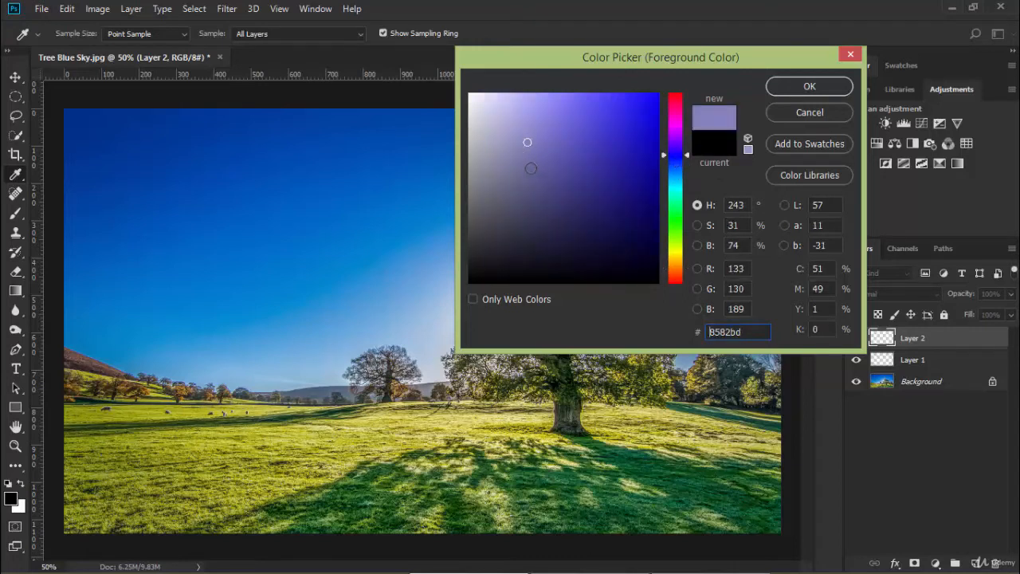
pyautogui.click(509, 142)
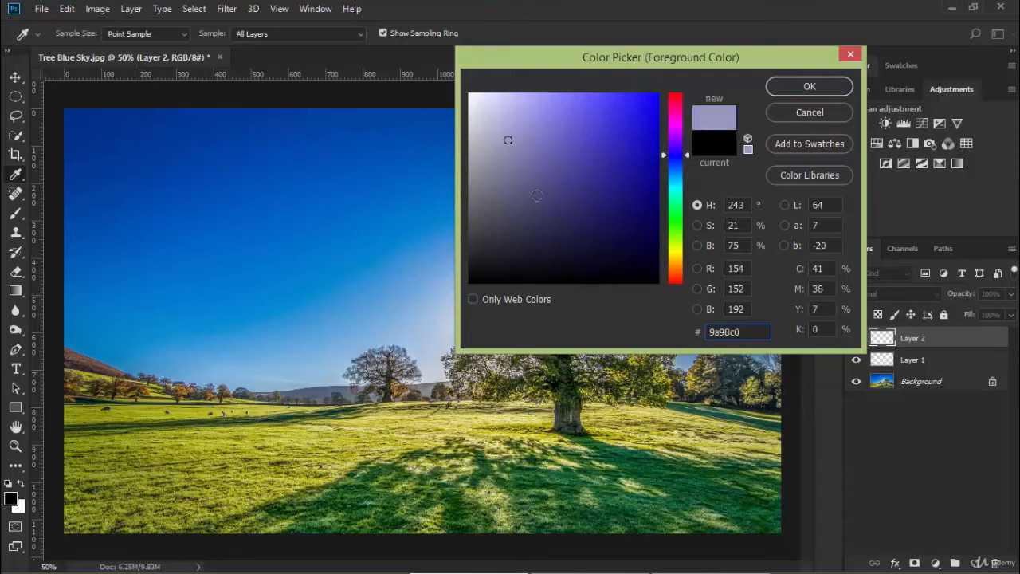
pyautogui.click(808, 87)
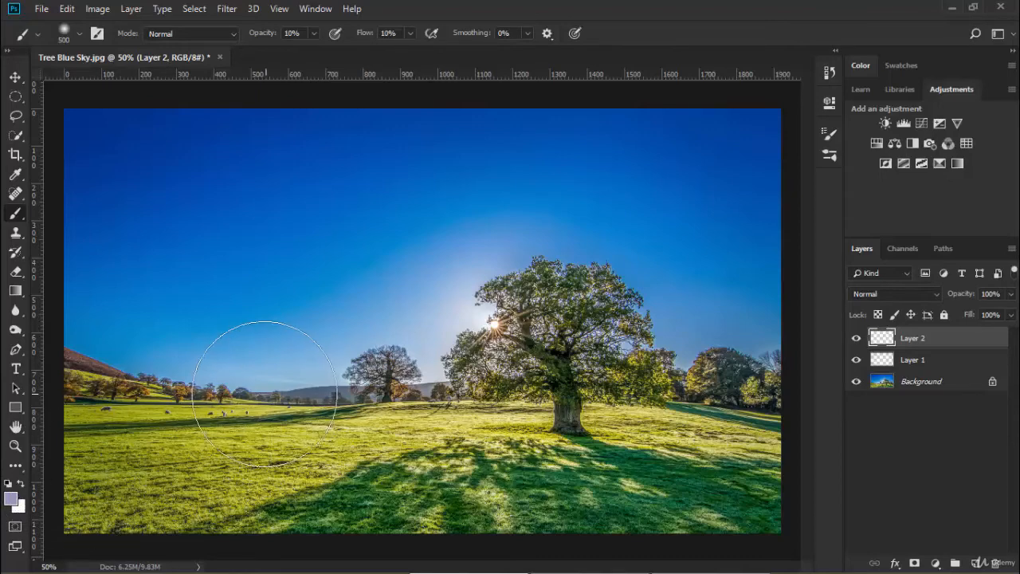
# - Try colors sampled from the sky and grass, set the foreground to the grass yellow e1de54, and brush a faint stroke across the sky
pyautogui.click(11, 499)
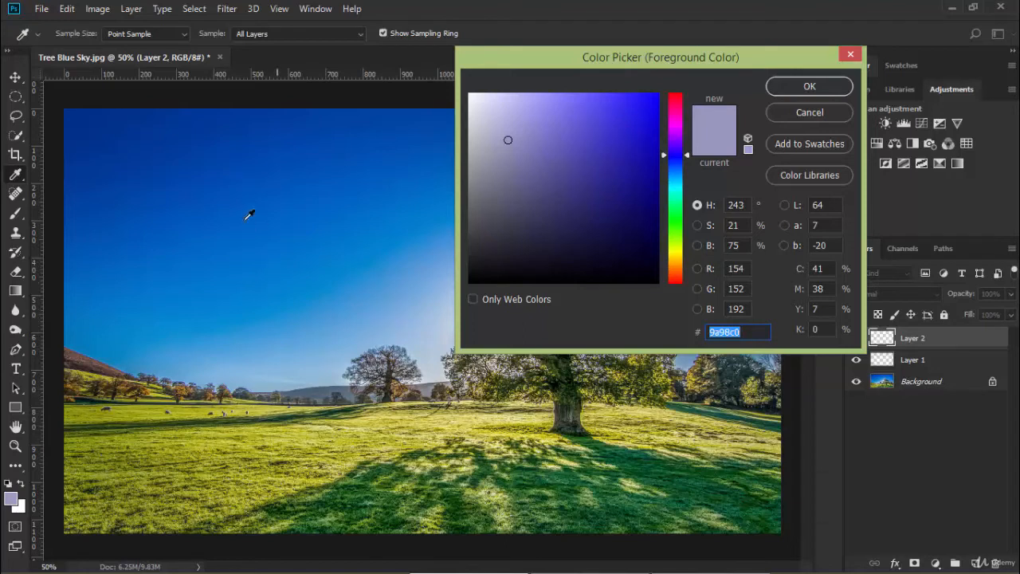
pyautogui.click(198, 208)
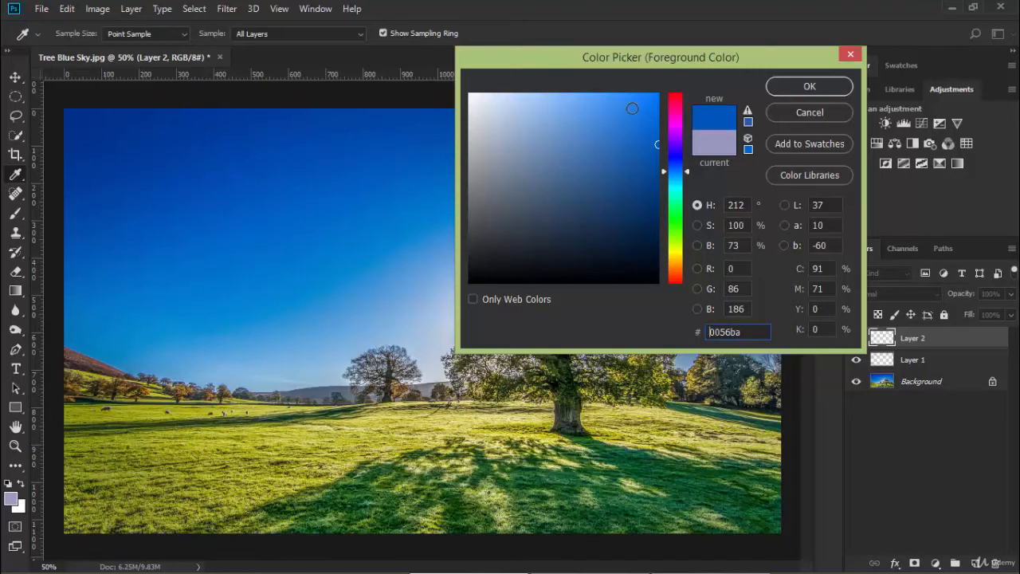
pyautogui.click(429, 344)
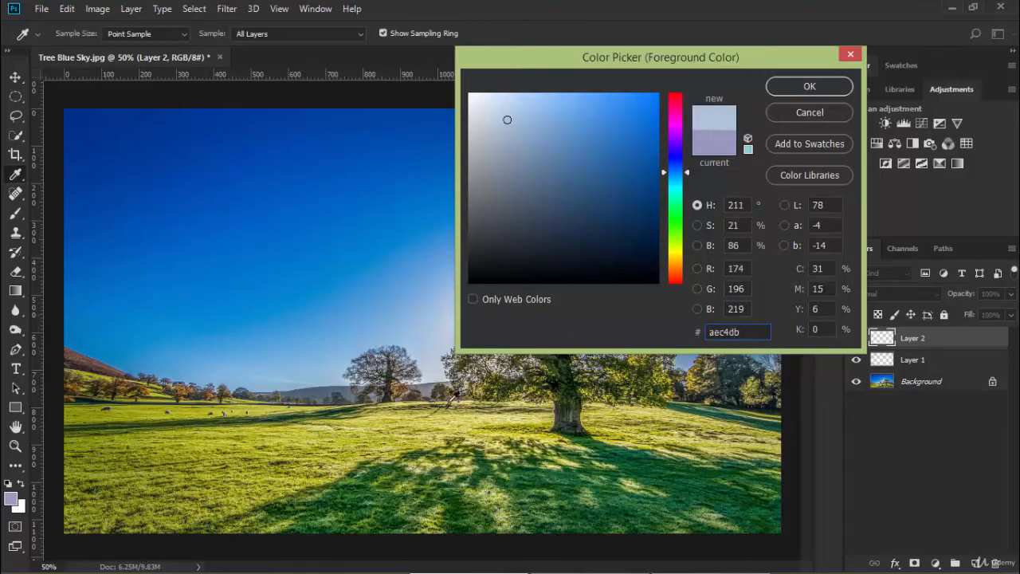
pyautogui.click(182, 411)
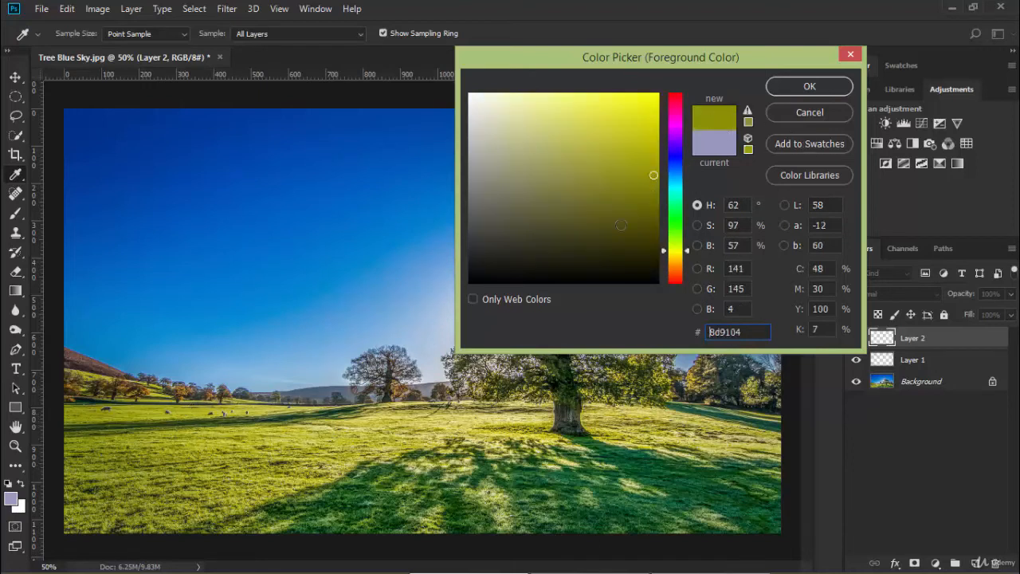
pyautogui.click(300, 437)
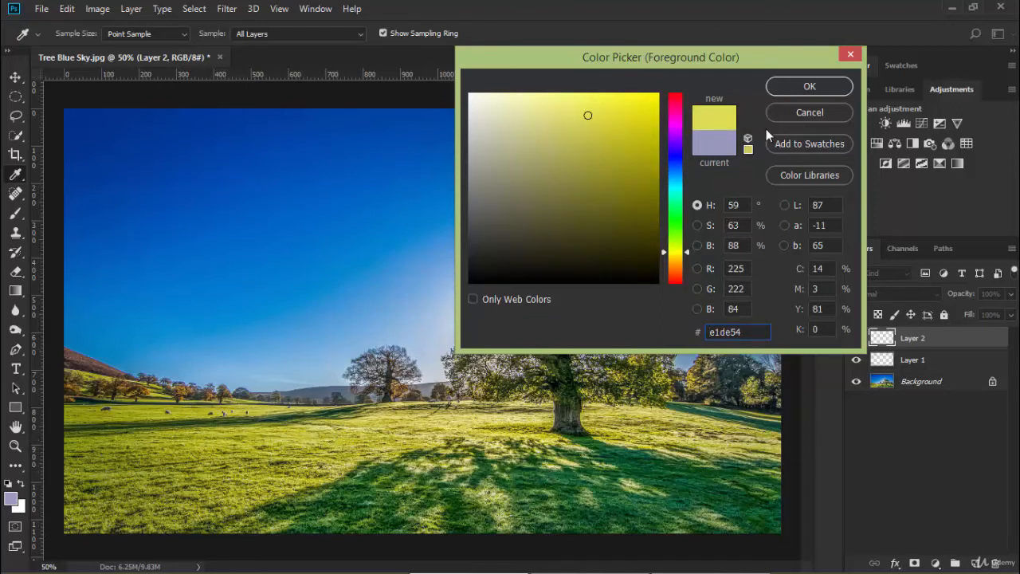
pyautogui.click(809, 86)
pyautogui.press('b')
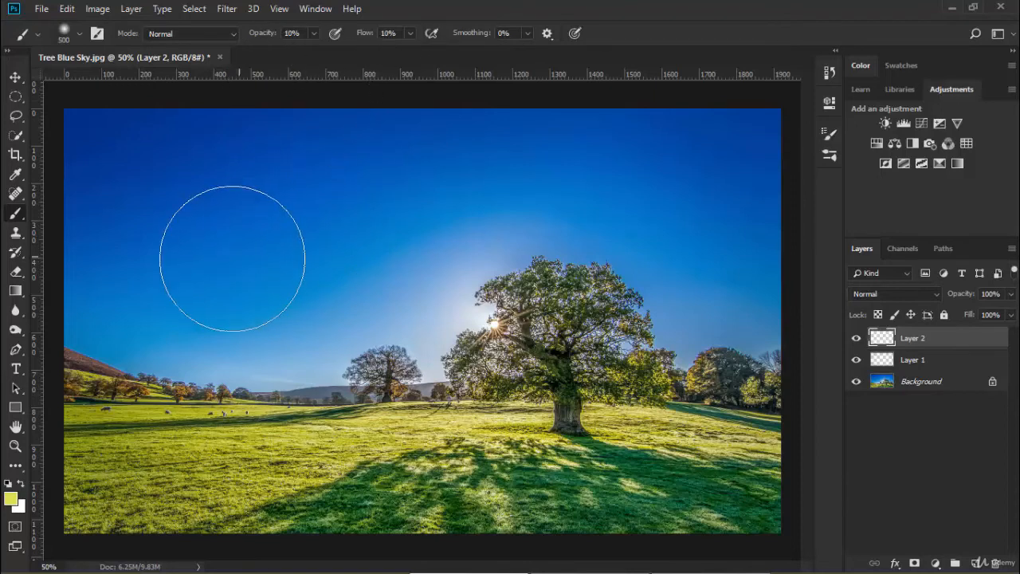
pyautogui.moveTo(282, 308)
pyautogui.mouseDown()
pyautogui.moveTo(243, 224)
pyautogui.moveTo(416, 262)
pyautogui.moveTo(524, 308)
pyautogui.moveTo(420, 275)
pyautogui.moveTo(255, 249)
pyautogui.moveTo(363, 216)
pyautogui.moveTo(391, 240)
pyautogui.moveTo(287, 297)
pyautogui.moveTo(316, 345)
pyautogui.moveTo(383, 267)
pyautogui.moveTo(220, 277)
pyautogui.moveTo(225, 245)
pyautogui.moveTo(284, 305)
pyautogui.moveTo(409, 362)
pyautogui.moveTo(389, 287)
pyautogui.moveTo(313, 243)
pyautogui.mouseUp()
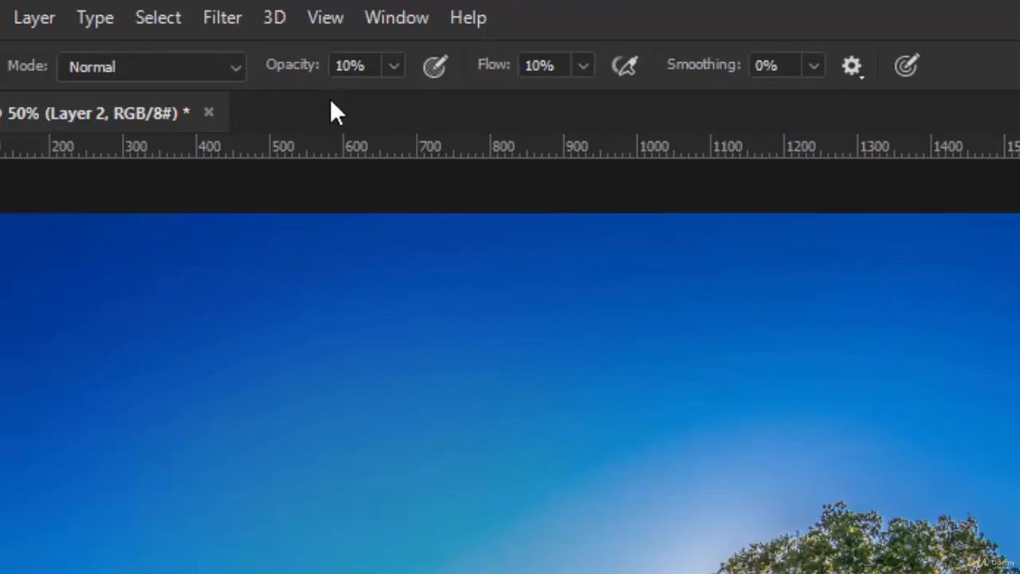
# - Raise the brush opacity in stages through 20, 40, 50, 70 and 80% to 100%
pyautogui.press('2')
pyautogui.press('4')
pyautogui.press('5')
pyautogui.press('7')
pyautogui.press('8')
pyautogui.press('0')
# - Try a range of brush flow values from 20% upward and end with the flow at 100%
pyautogui.hotkey('shift', '2')
pyautogui.hotkey('shift', '3')
pyautogui.hotkey('shift', '4')
pyautogui.hotkey('shift', '5')
pyautogui.hotkey('shift', '6')
pyautogui.hotkey('shift', '0')
pyautogui.hotkey('shift', '5')
pyautogui.hotkey('shift', '5')
pyautogui.hotkey('shift', '5')
pyautogui.hotkey('shift', '5')
pyautogui.hotkey('shift', '9')
pyautogui.hotkey('shift', '5')
pyautogui.hotkey('shift', '9')
pyautogui.hotkey('shift', '0')
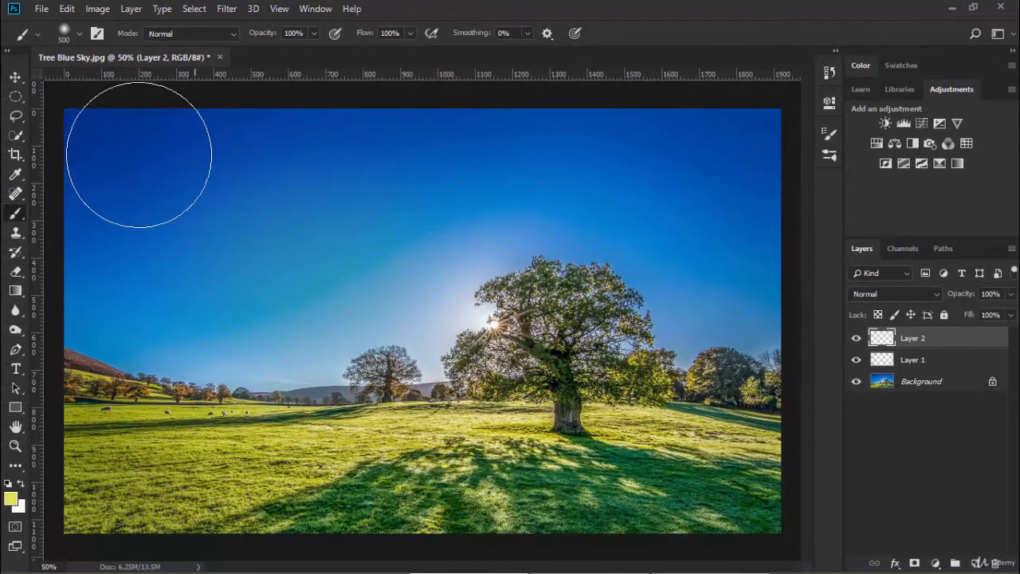
# - Paint the whole canvas solid yellow on Layer 2 with the full-strength 500 px brush
pyautogui.moveTo(96, 141)
pyautogui.mouseDown()
pyautogui.moveTo(222, 148)
pyautogui.moveTo(90, 141)
pyautogui.moveTo(353, 139)
pyautogui.moveTo(168, 147)
pyautogui.moveTo(526, 151)
pyautogui.moveTo(407, 156)
pyautogui.moveTo(530, 142)
pyautogui.mouseUp()
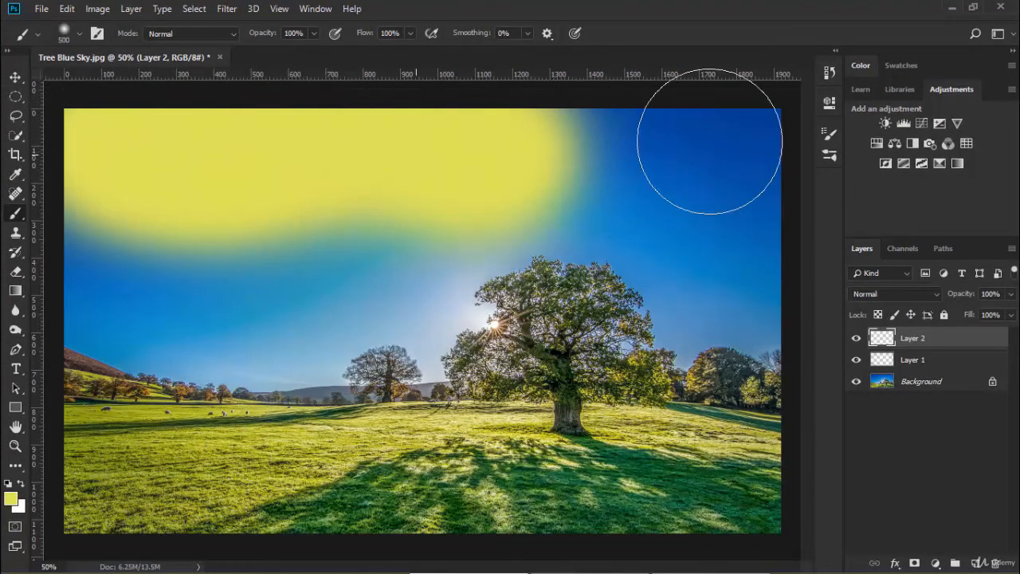
pyautogui.moveTo(710, 141)
pyautogui.mouseDown()
pyautogui.moveTo(695, 132)
pyautogui.moveTo(722, 141)
pyautogui.moveTo(741, 171)
pyautogui.moveTo(727, 288)
pyautogui.moveTo(468, 279)
pyautogui.moveTo(661, 354)
pyautogui.moveTo(422, 292)
pyautogui.moveTo(141, 186)
pyautogui.moveTo(114, 194)
pyautogui.moveTo(103, 364)
pyautogui.moveTo(316, 327)
pyautogui.moveTo(171, 409)
pyautogui.moveTo(102, 467)
pyautogui.moveTo(103, 489)
pyautogui.moveTo(223, 511)
pyautogui.mouseUp()
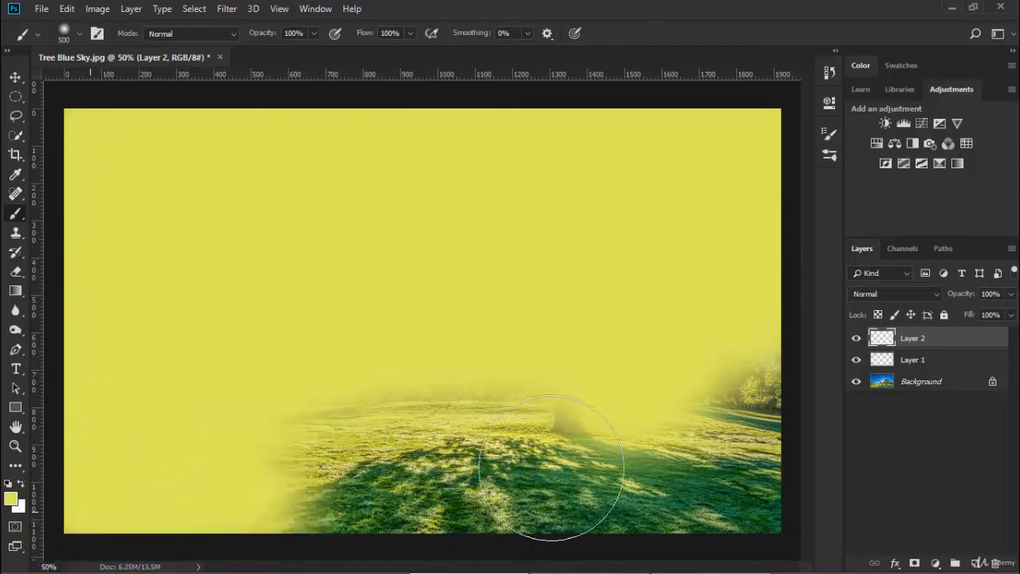
pyautogui.moveTo(551, 467)
pyautogui.mouseDown()
pyautogui.moveTo(172, 503)
pyautogui.moveTo(564, 397)
pyautogui.moveTo(495, 378)
pyautogui.moveTo(663, 422)
pyautogui.moveTo(765, 497)
pyautogui.moveTo(783, 487)
pyautogui.moveTo(444, 519)
pyautogui.moveTo(744, 479)
pyautogui.moveTo(346, 496)
pyautogui.mouseUp()
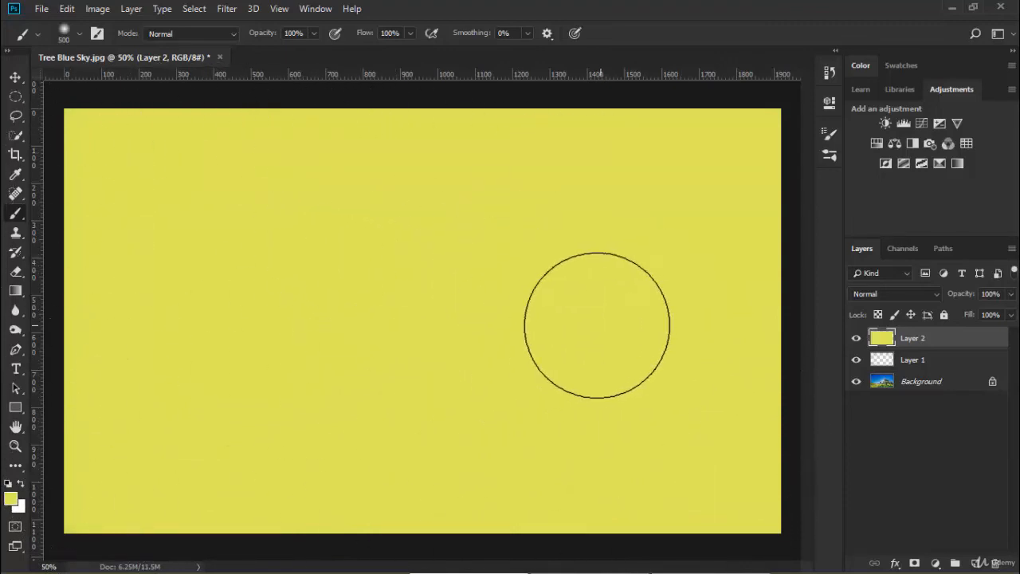
# - Reduce the brush size in stages to 90 px
pyautogui.press('[')
pyautogui.press('[')
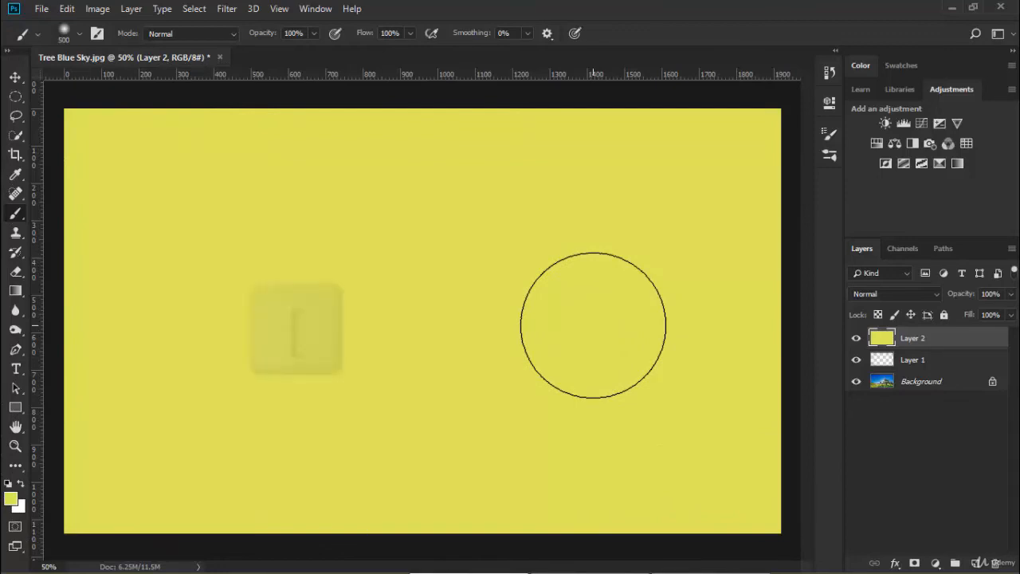
pyautogui.press('[')
pyautogui.press('[')
pyautogui.press('[')
pyautogui.press('[')
pyautogui.press('[')
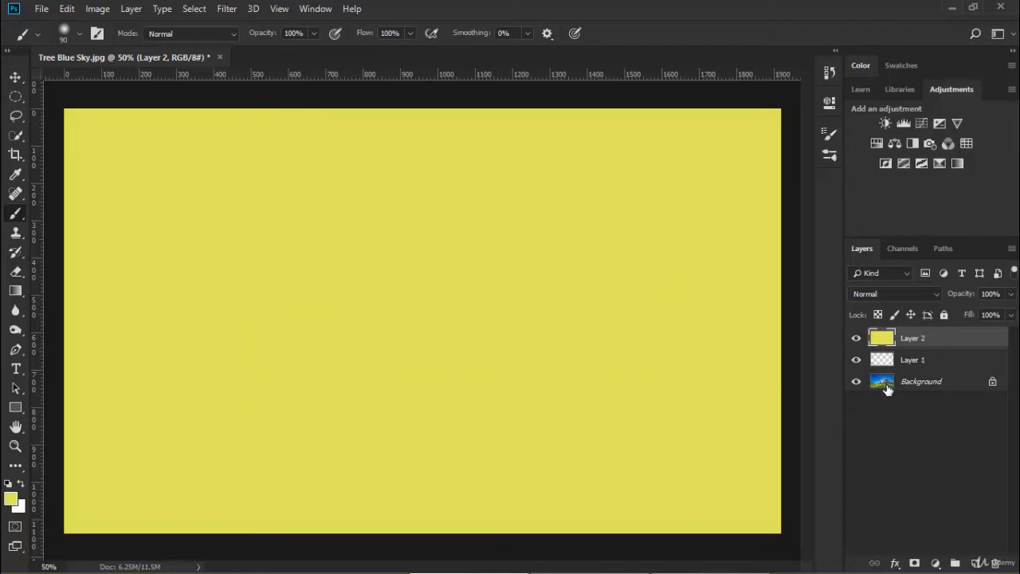
# - Compare the stacked layers by switching Layer 2 and Layer 1 off and on, leaving both visible
pyautogui.click(856, 338)
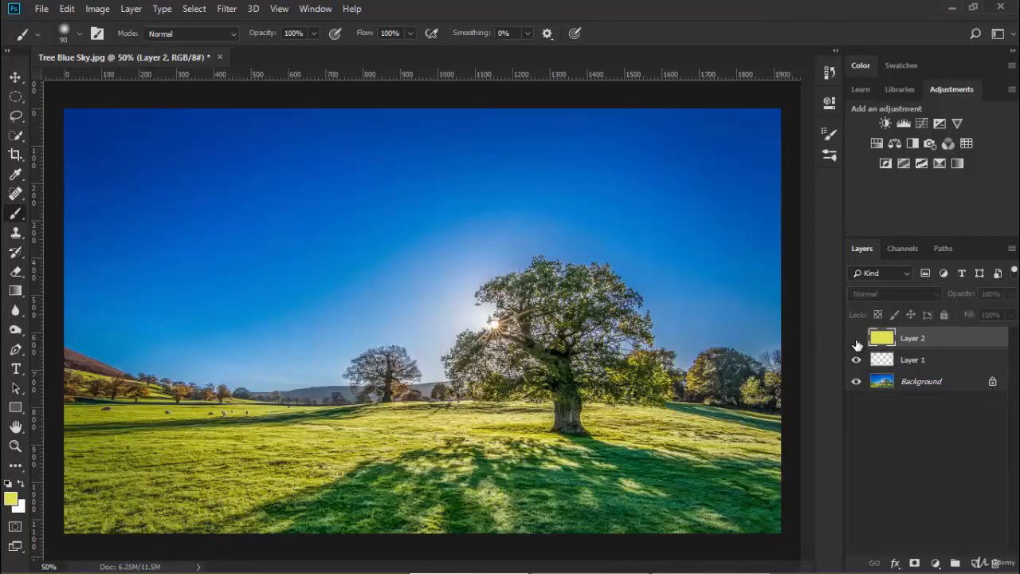
pyautogui.click(856, 339)
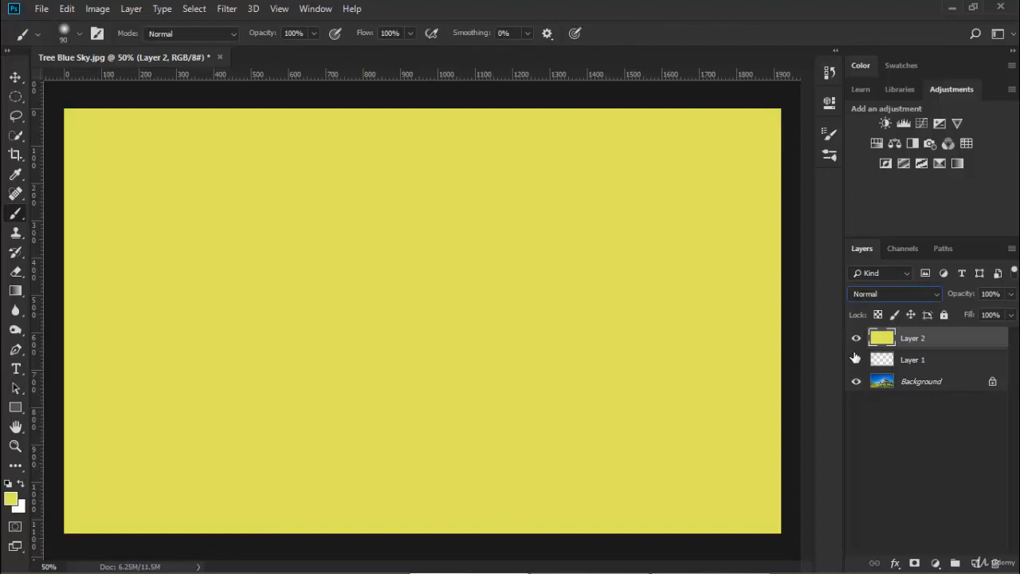
pyautogui.click(856, 359)
# - Set Layer 2's blend mode to Multiply and hide the layer to compare with the untinted photo
pyautogui.click(938, 296)
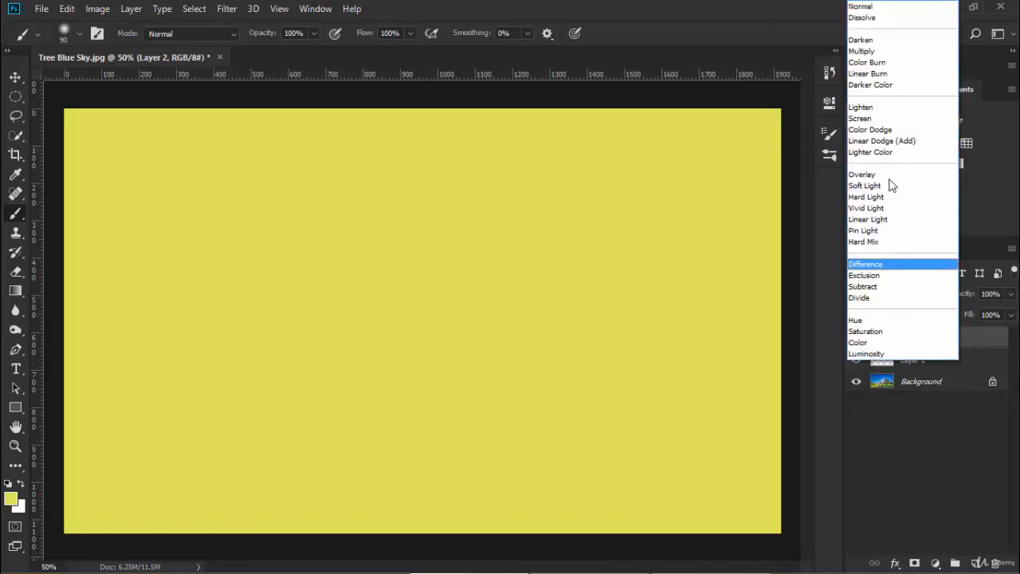
pyautogui.click(863, 51)
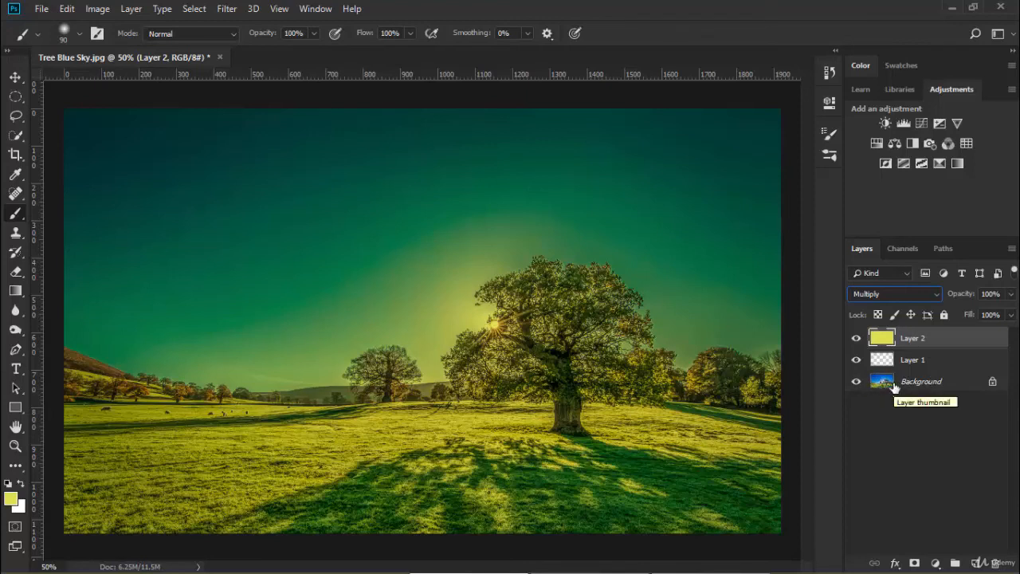
pyautogui.click(857, 340)
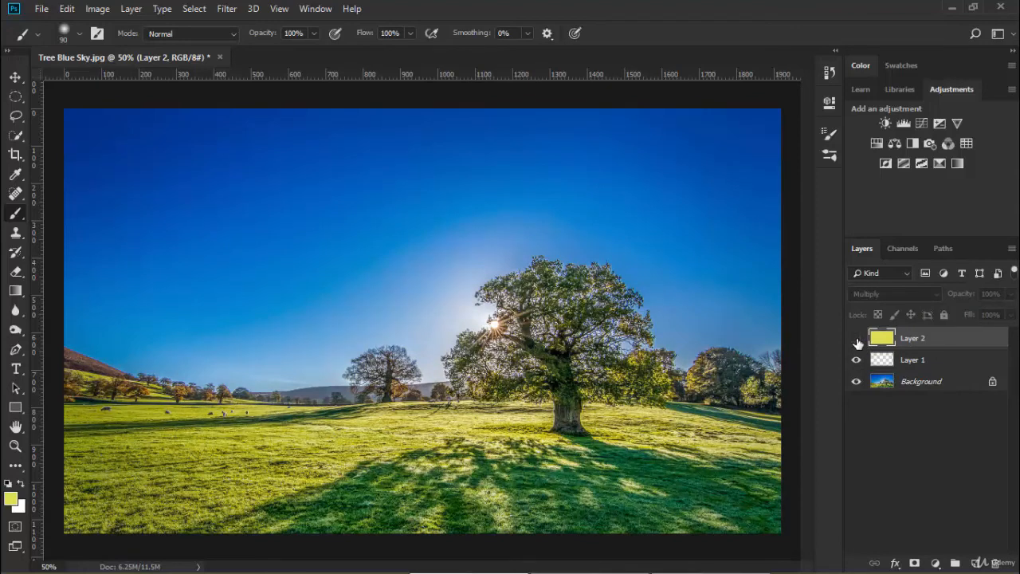
# - Show Layer 2 again and set the brush to 99 px with 0% hardness
pyautogui.click(857, 340)
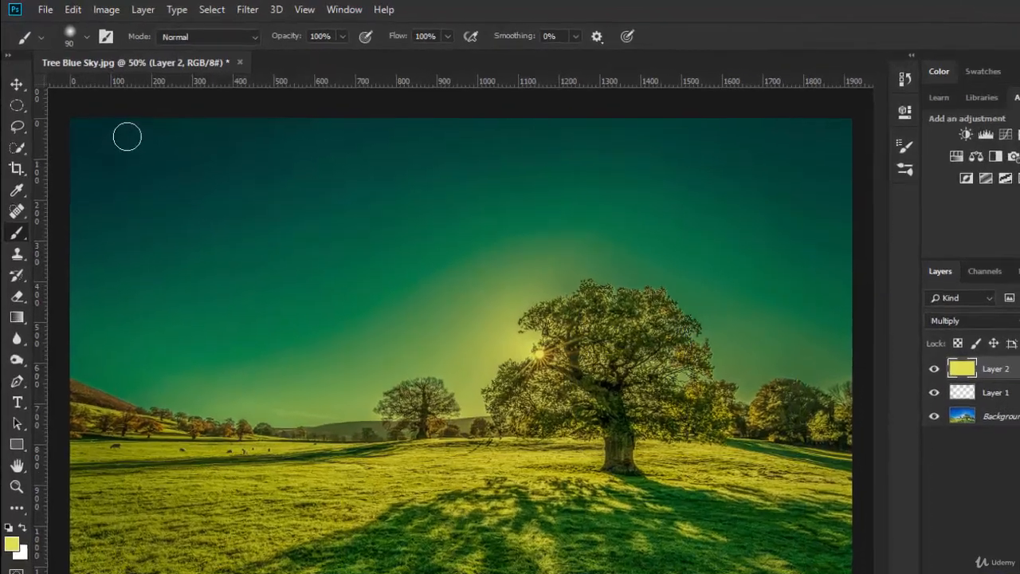
pyautogui.click(86, 37)
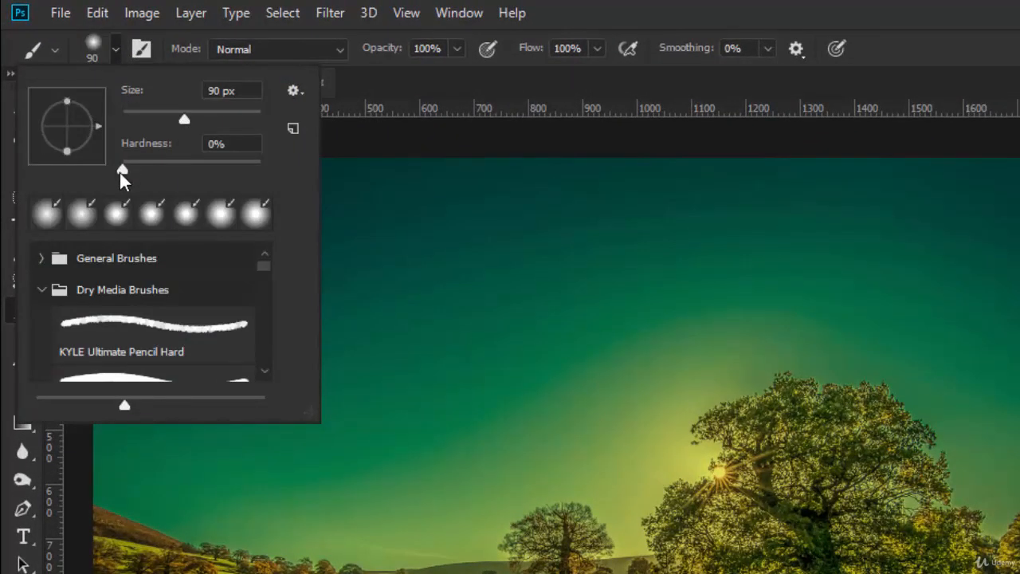
pyautogui.moveTo(120, 172)
pyautogui.mouseDown()
pyautogui.moveTo(261, 173)
pyautogui.moveTo(123, 172)
pyautogui.mouseUp()
pyautogui.moveTo(184, 118)
pyautogui.mouseDown()
pyautogui.moveTo(122, 119)
pyautogui.moveTo(268, 120)
pyautogui.moveTo(190, 119)
pyautogui.mouseUp()
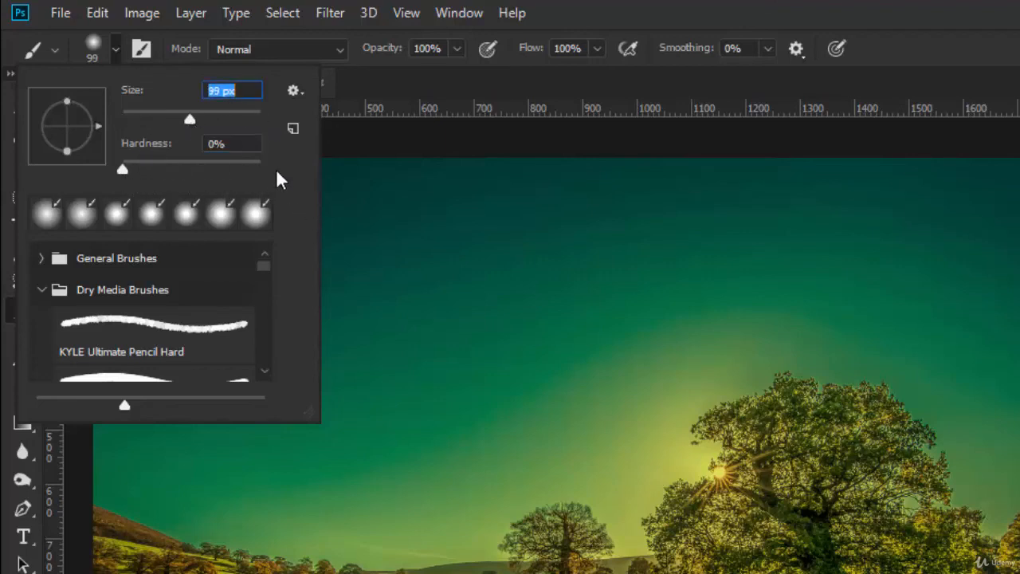
pyautogui.click(114, 49)
pyautogui.click(114, 48)
pyautogui.click(113, 48)
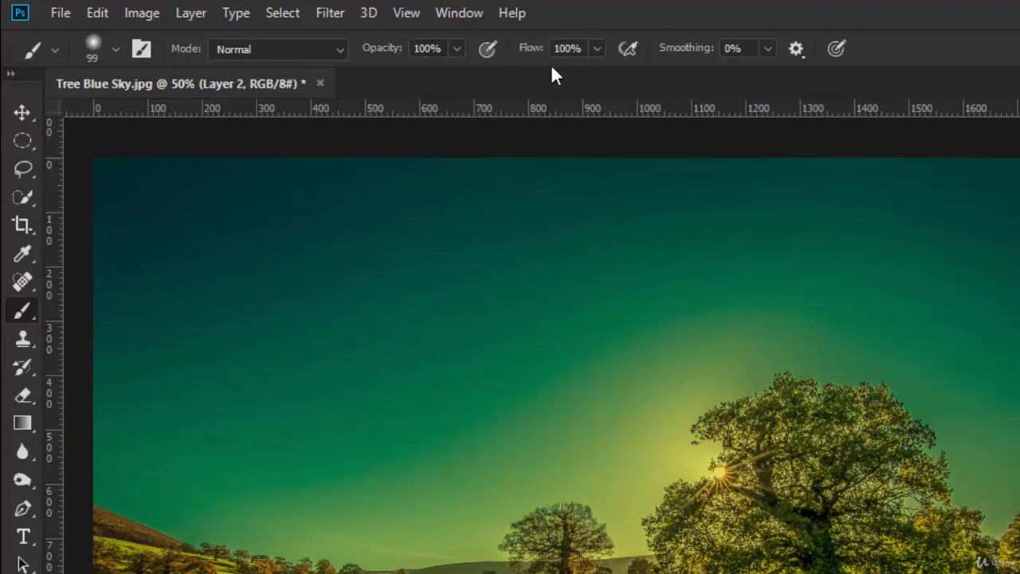
# - Change the brush opacity in stages to 30%, 60% and 90%
pyautogui.press('3')
pyautogui.press('6')
pyautogui.press('9')
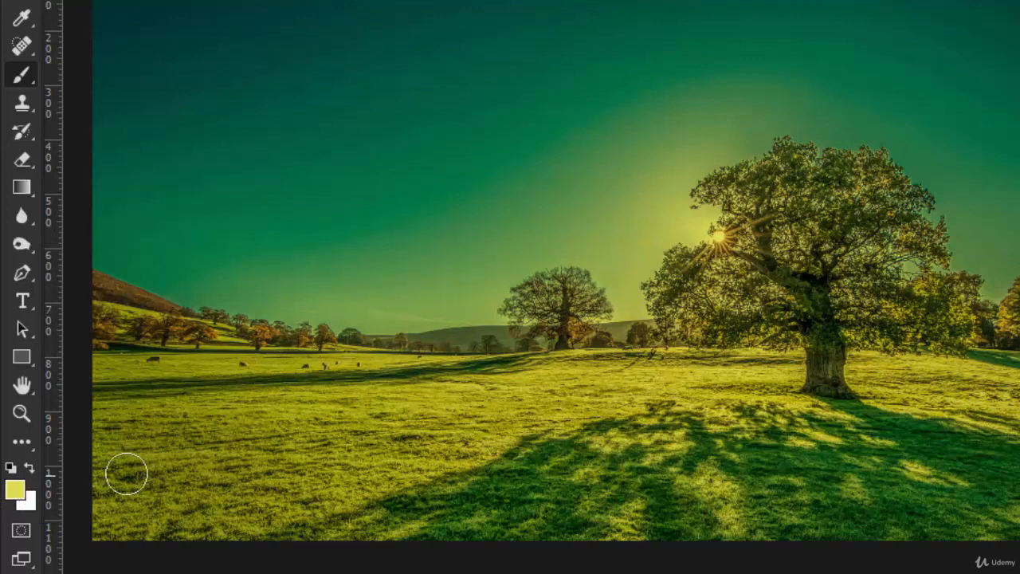
# - Reset the foreground and background colors to black and white and paint a black zigzag down the sky on Layer 2
pyautogui.click(10, 469)
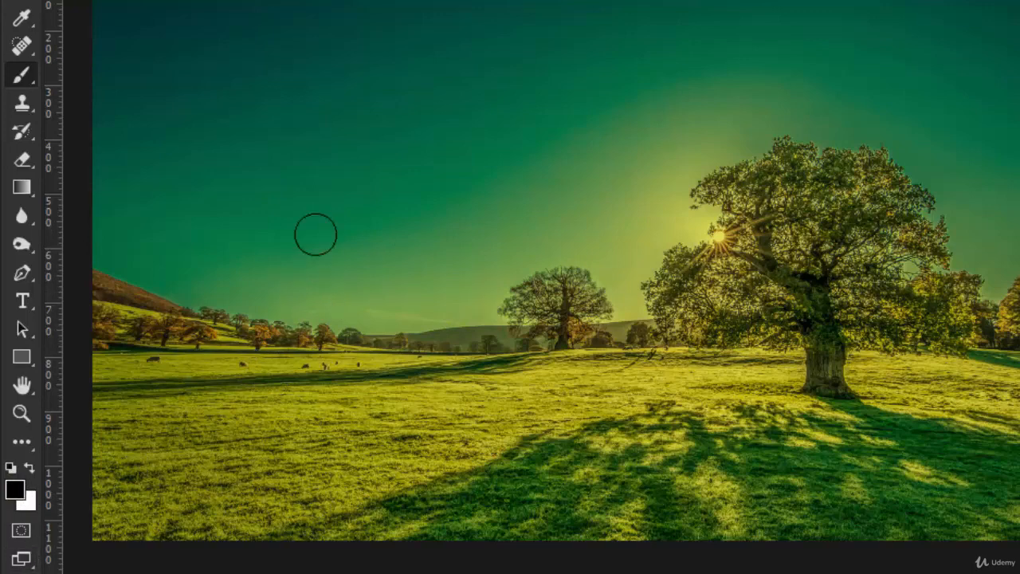
pyautogui.moveTo(387, 18); pyautogui.dragTo(368, 195)
pyautogui.moveTo(283, 248); pyautogui.dragTo(335, 287)
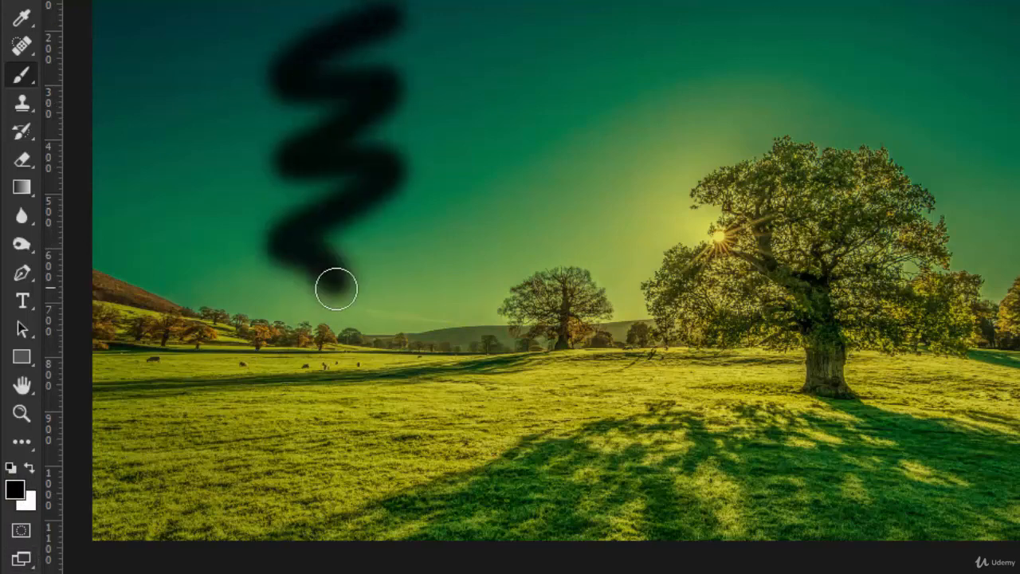